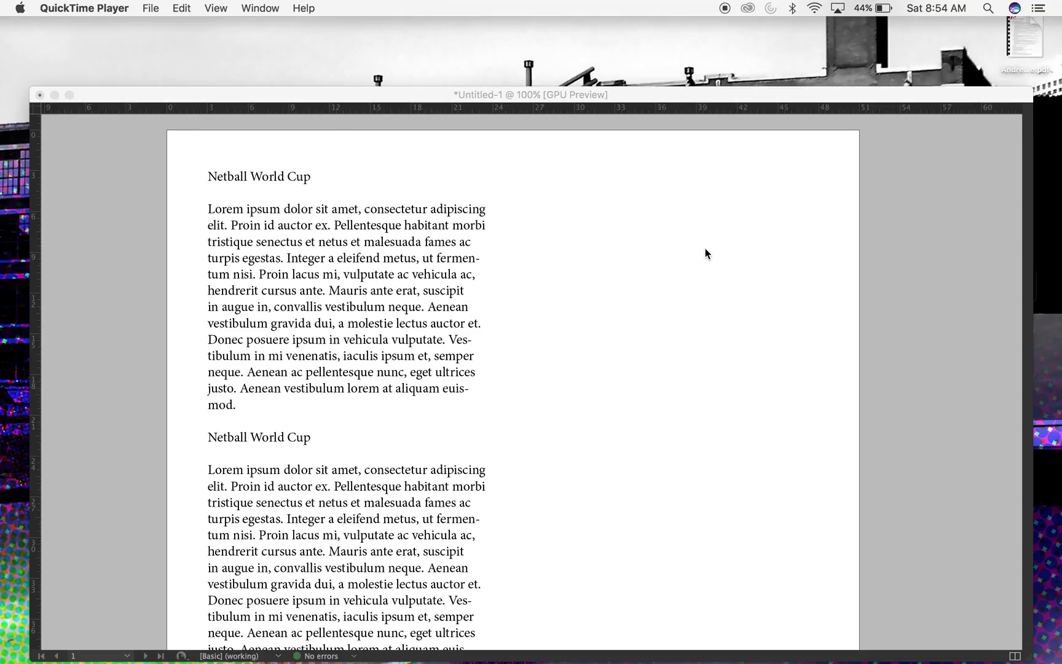
Bring InDesign to the front with the two-heading Netball World Cup document.
left_click(707, 253)
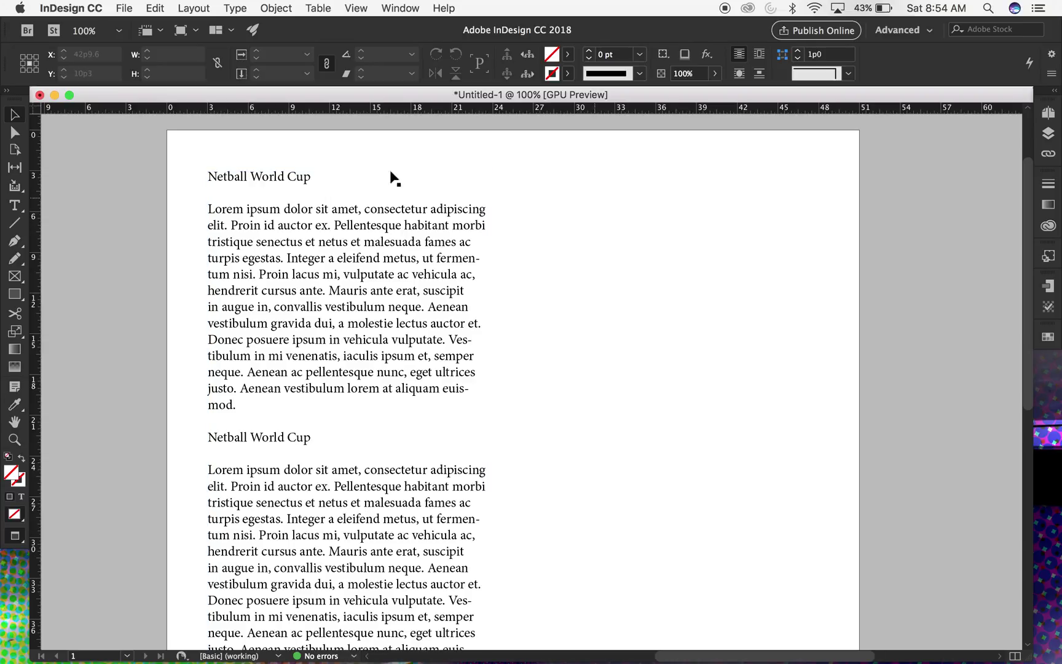
Select the first Netball World Cup heading with the Type tool.
left_click(355, 186)
double_click(308, 189)
double_click(270, 180)
left_click(271, 180)
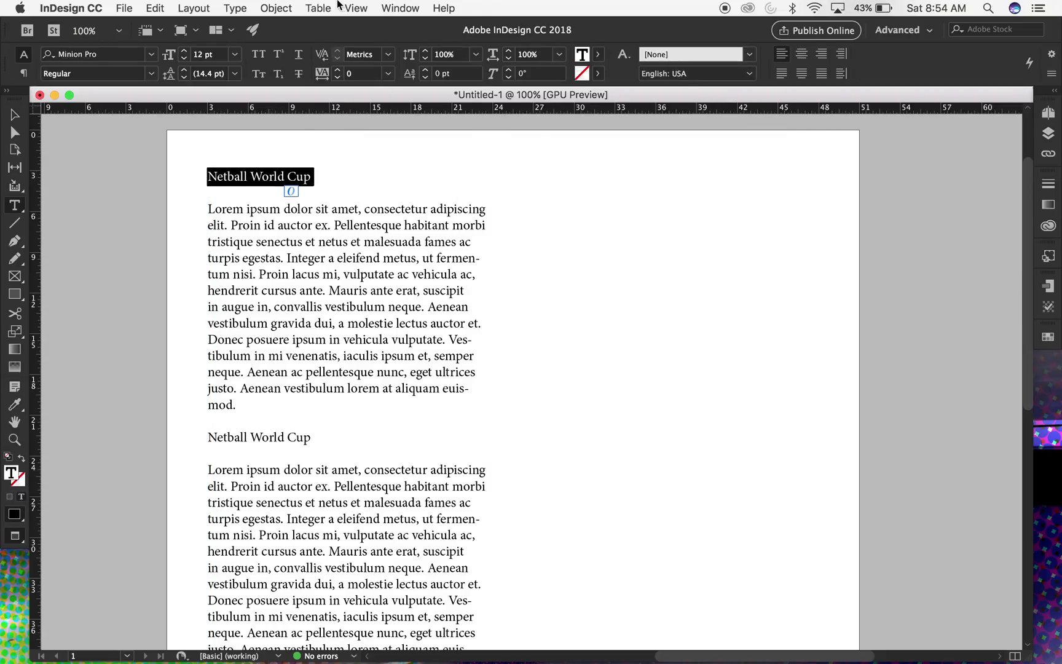
Show the Paragraph Styles panel beside the page and create Paragraph Style 1.
left_click(332, 8)
mouse_move(400, 8)
mouse_move(492, 335)
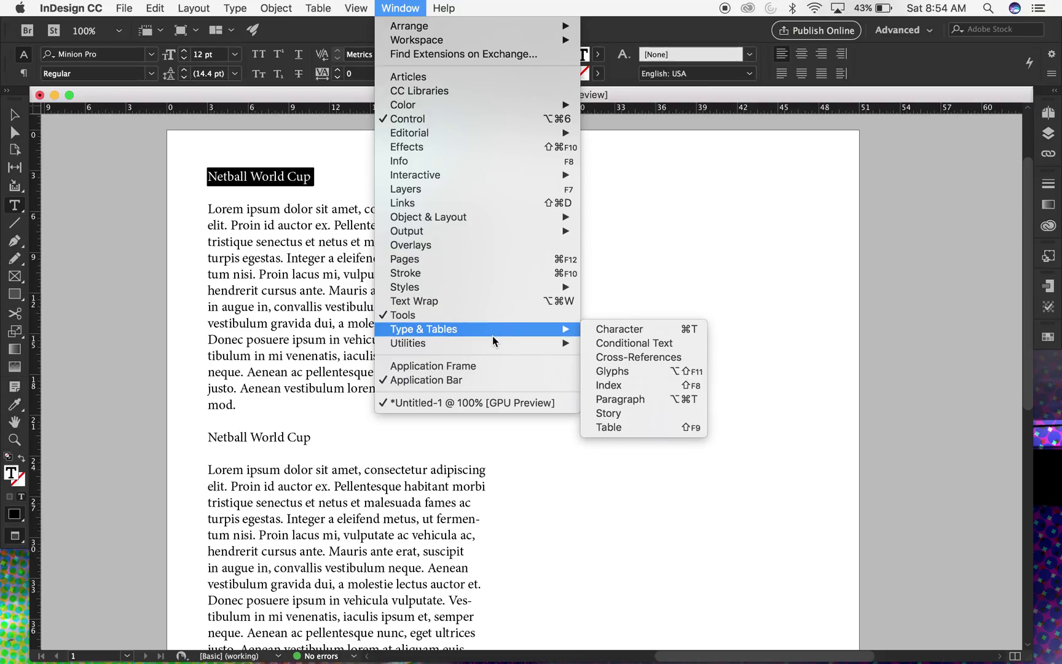
mouse_move(511, 287)
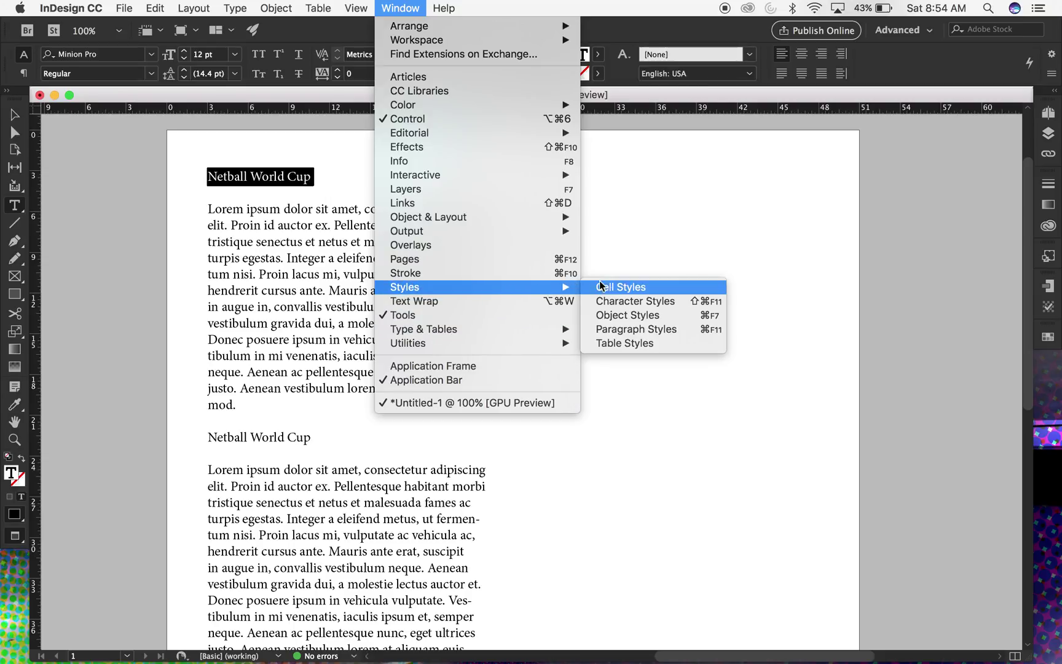
left_click(615, 332)
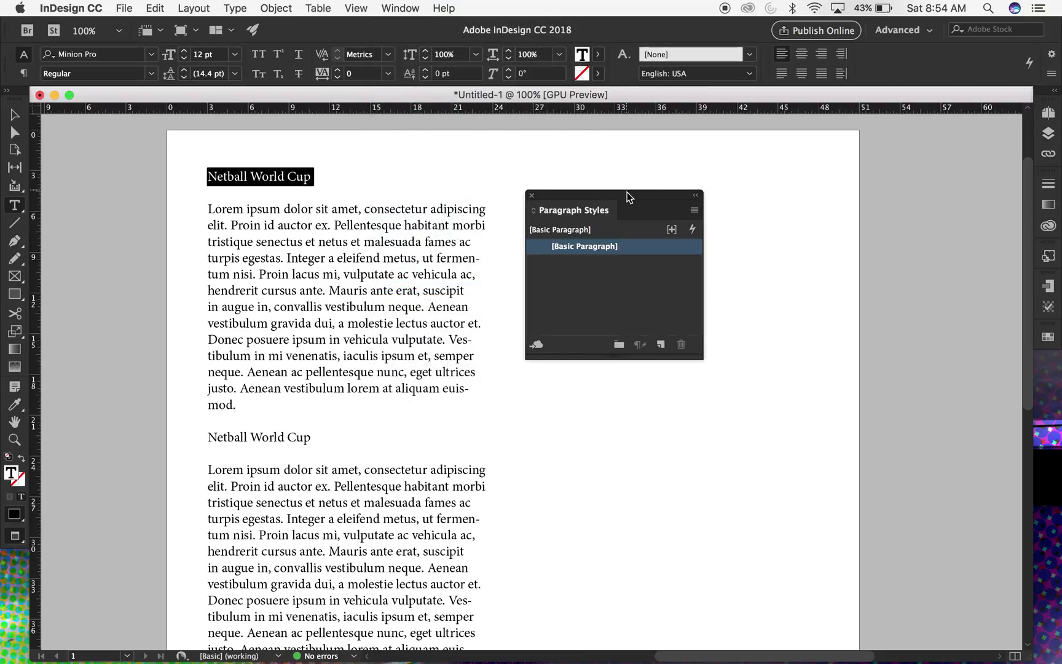
left_click_drag(627, 197, 704, 196)
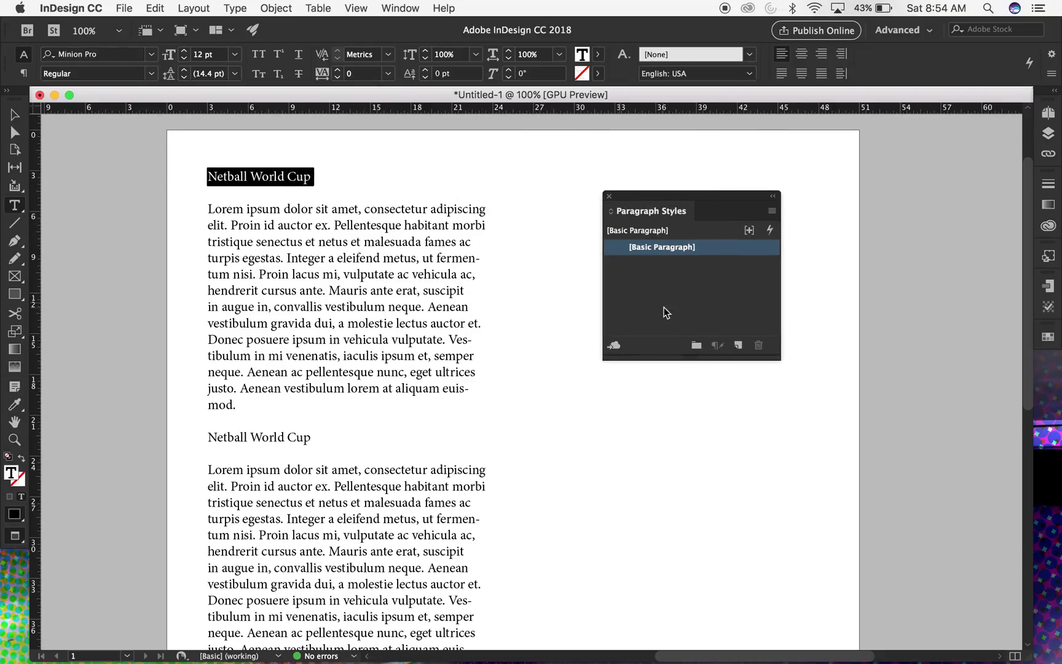
left_click(738, 346)
Rename Paragraph Style 1 to 'Header Rules' in its style options.
double_click(715, 266)
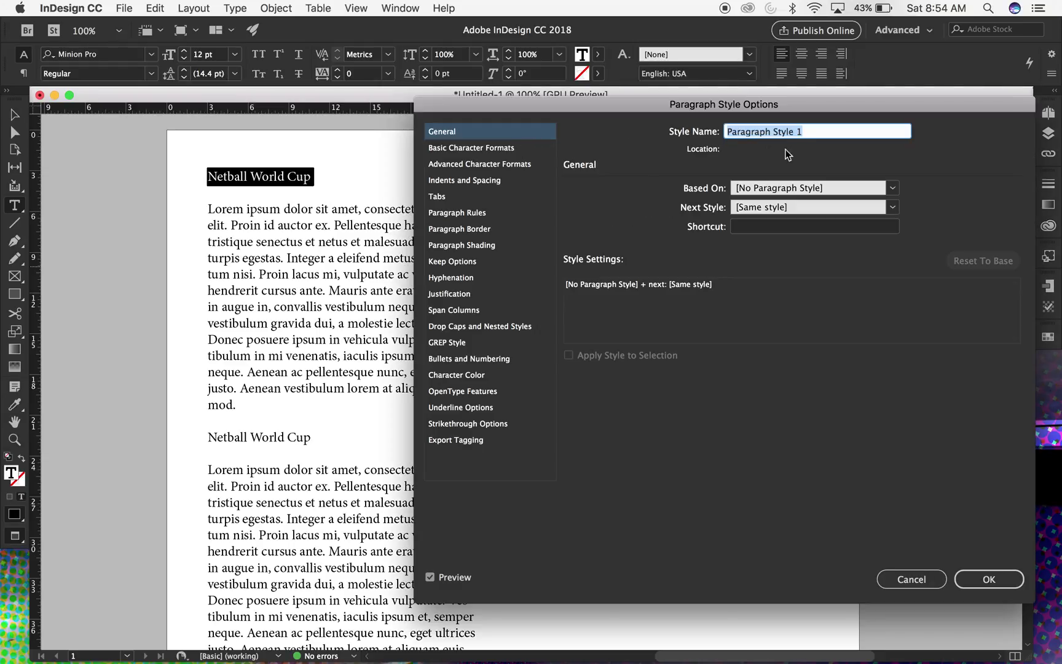
type("Header Rules")
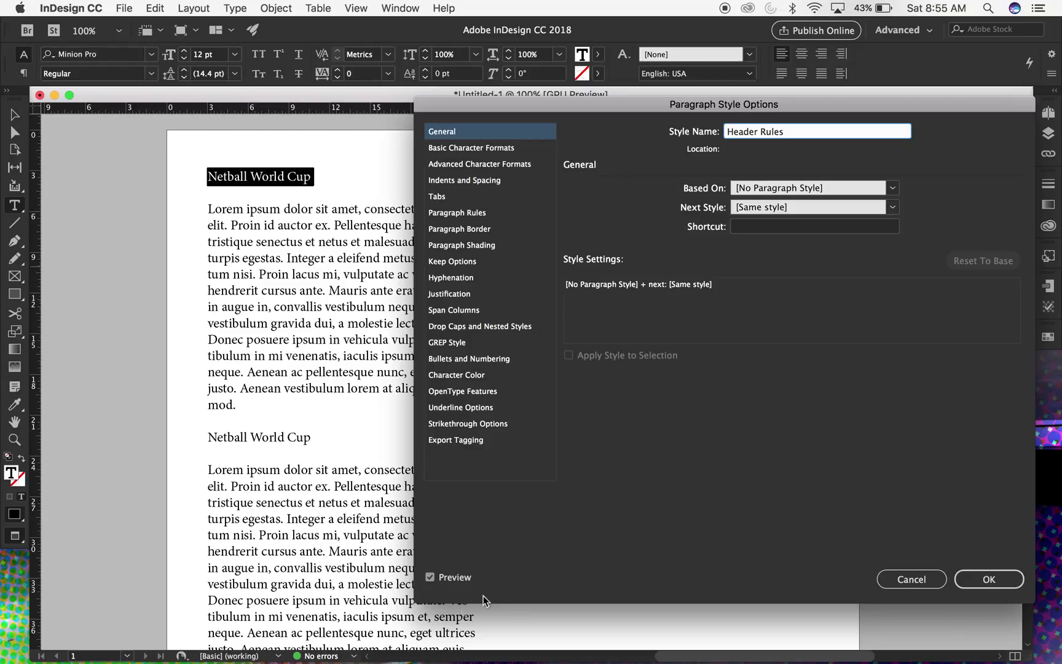
Switch on Rule Above in Header Rules' paragraph rules, previewing a 1 pt line on the heading.
left_click(473, 216)
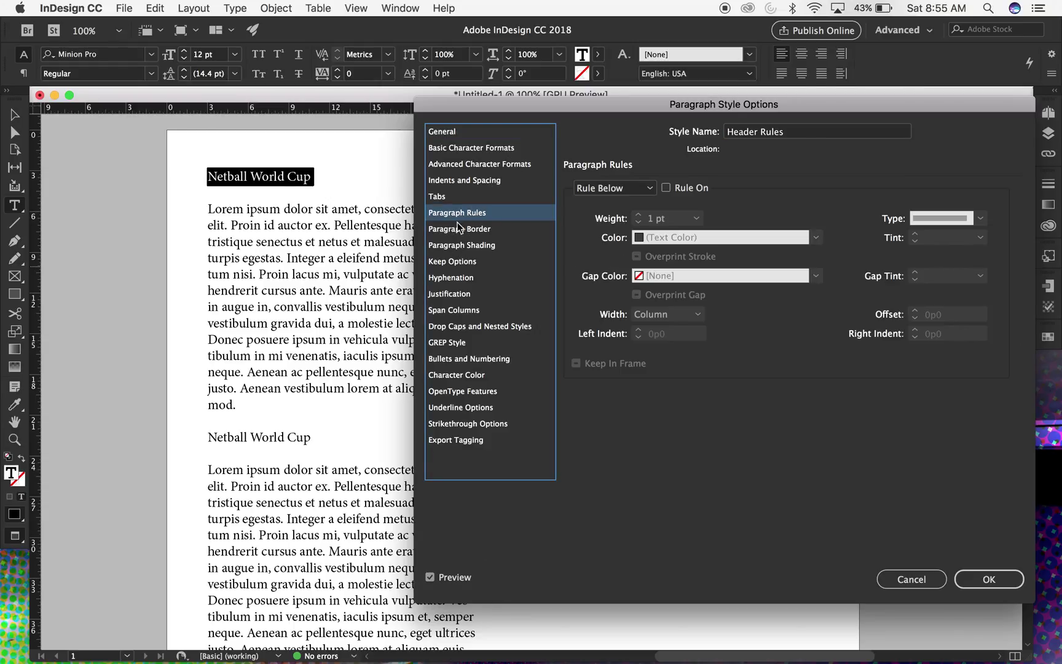
left_click(634, 191)
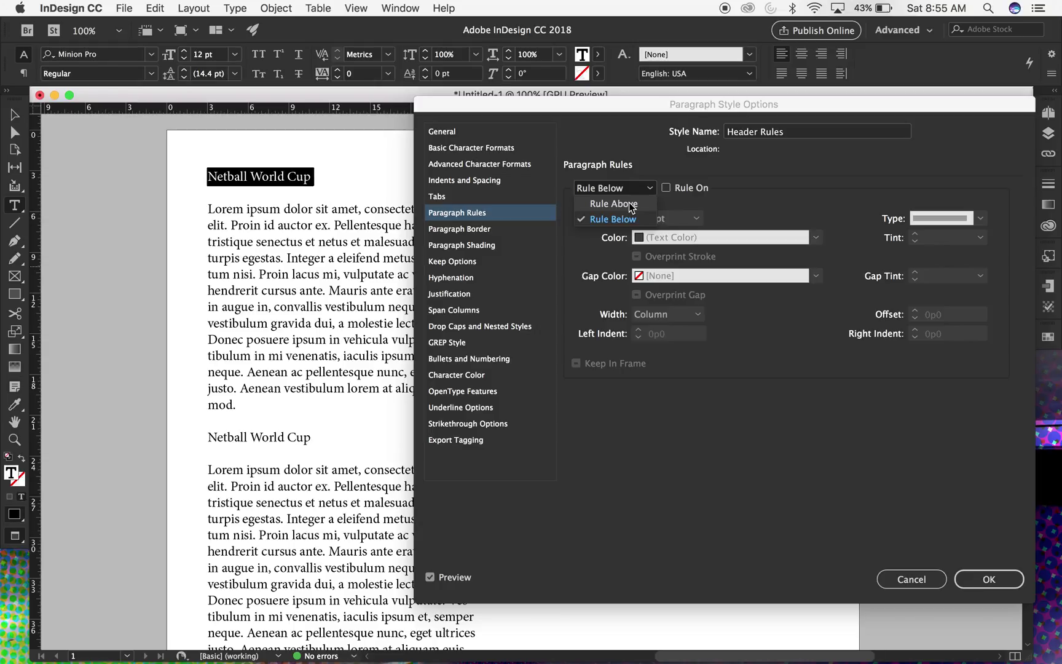
left_click(631, 206)
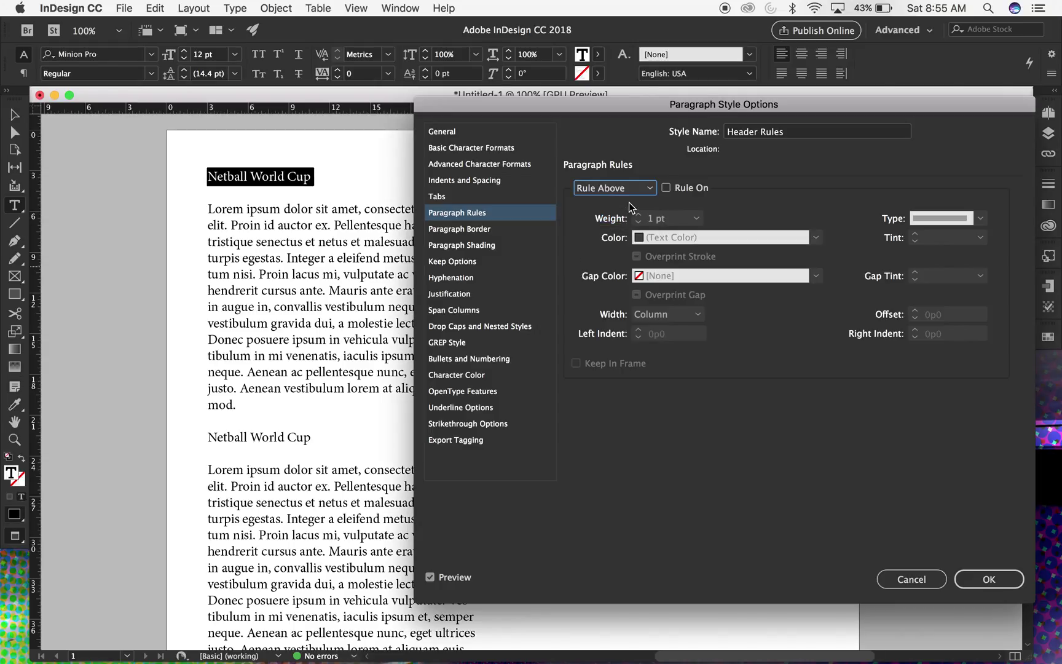
left_click(665, 187)
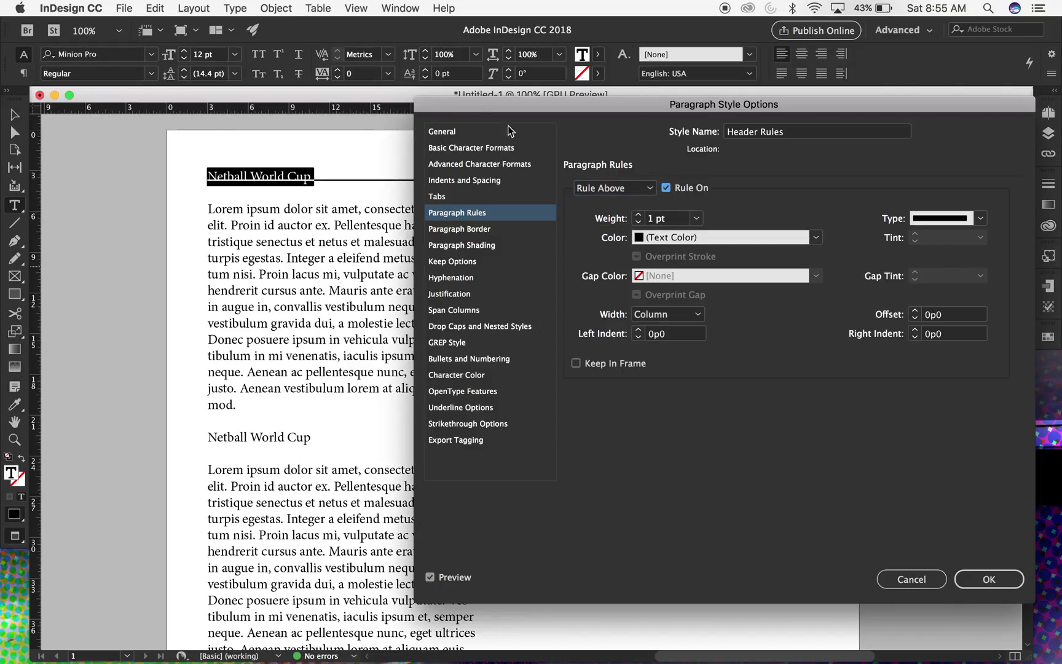
left_click_drag(543, 110, 509, 202)
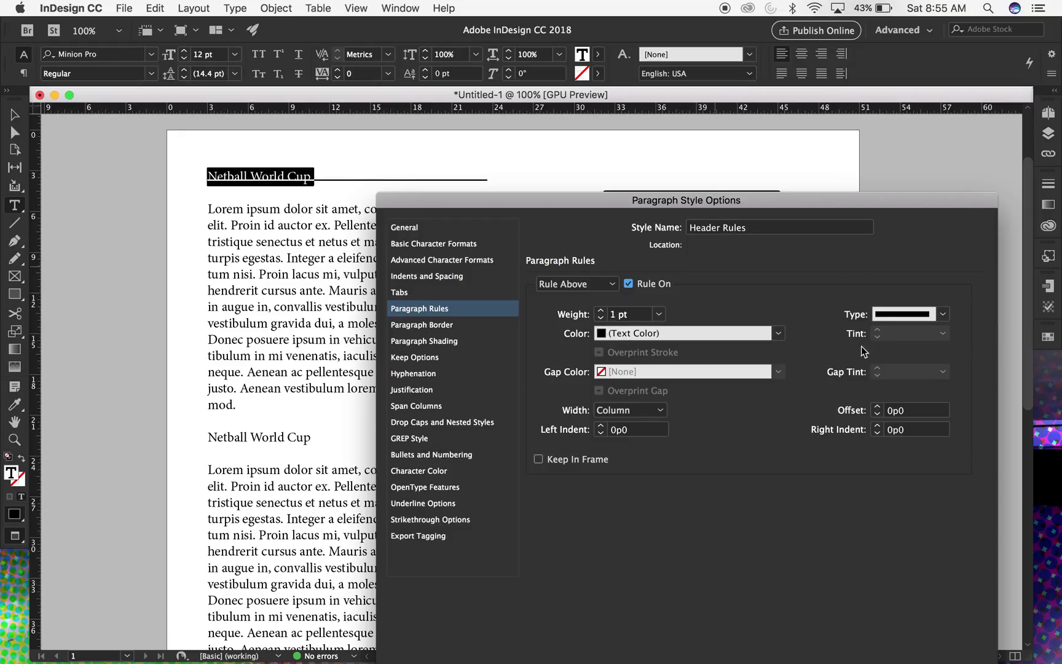
Raise the rule above with a 1p0 offset.
left_click(878, 407)
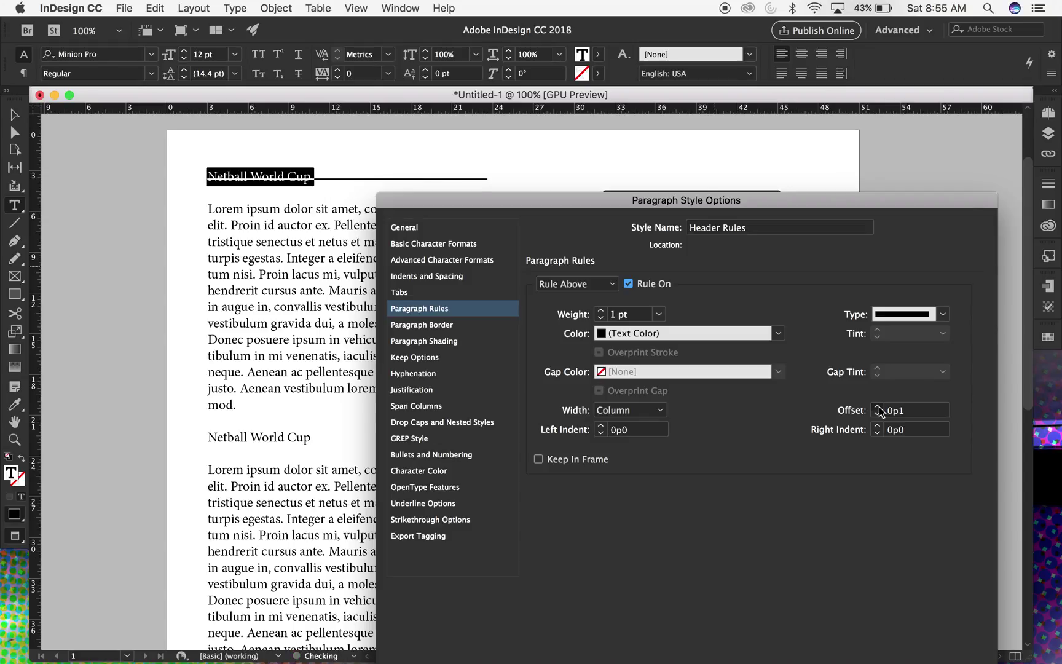
left_click(878, 407)
left_click(878, 407)
left_click(878, 407)
left_click(877, 407)
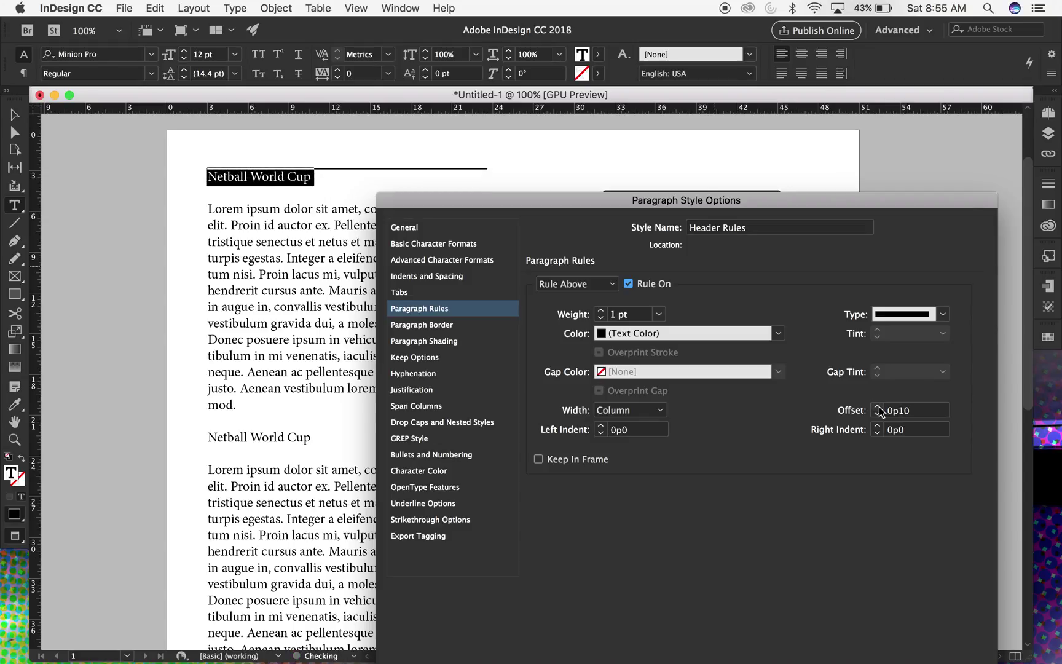
left_click(878, 407)
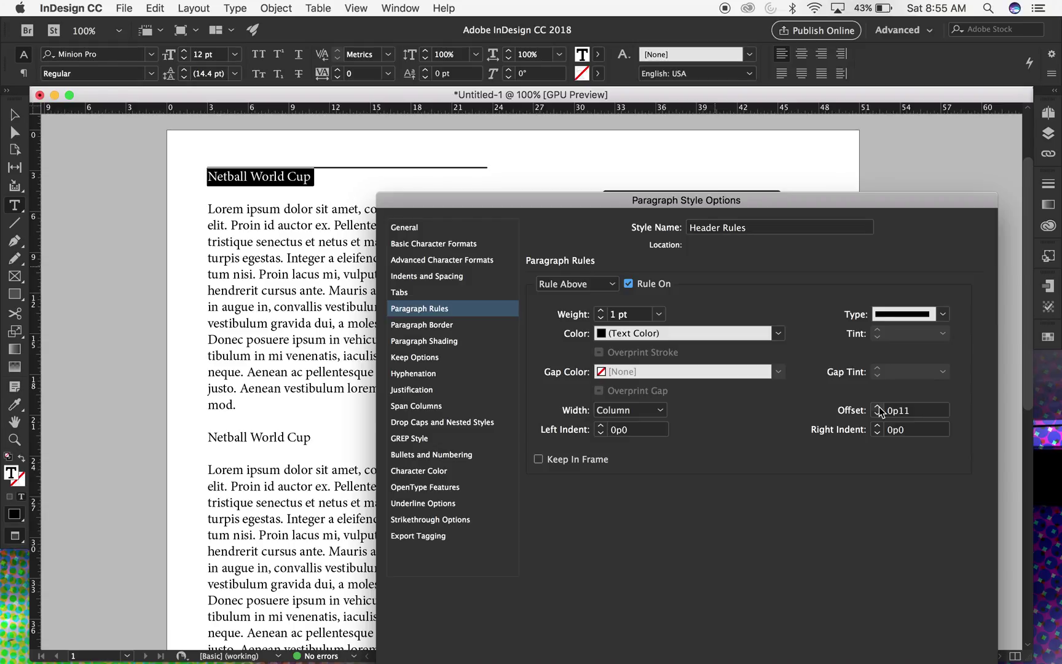
left_click(877, 407)
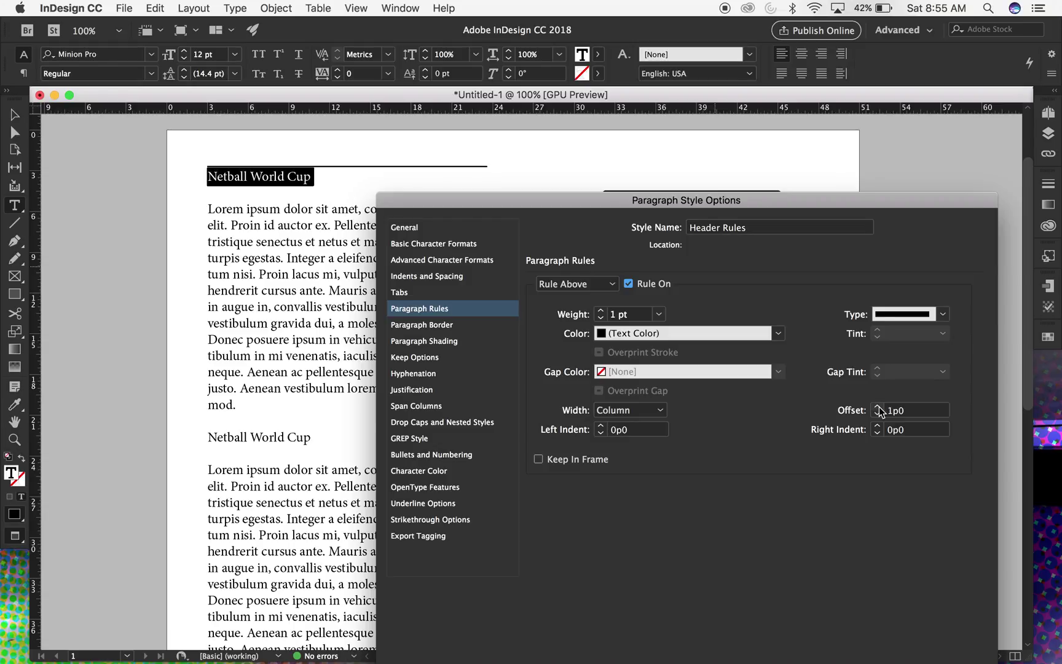
Shorten the rule above with an 18p0 right indent.
double_click(930, 431)
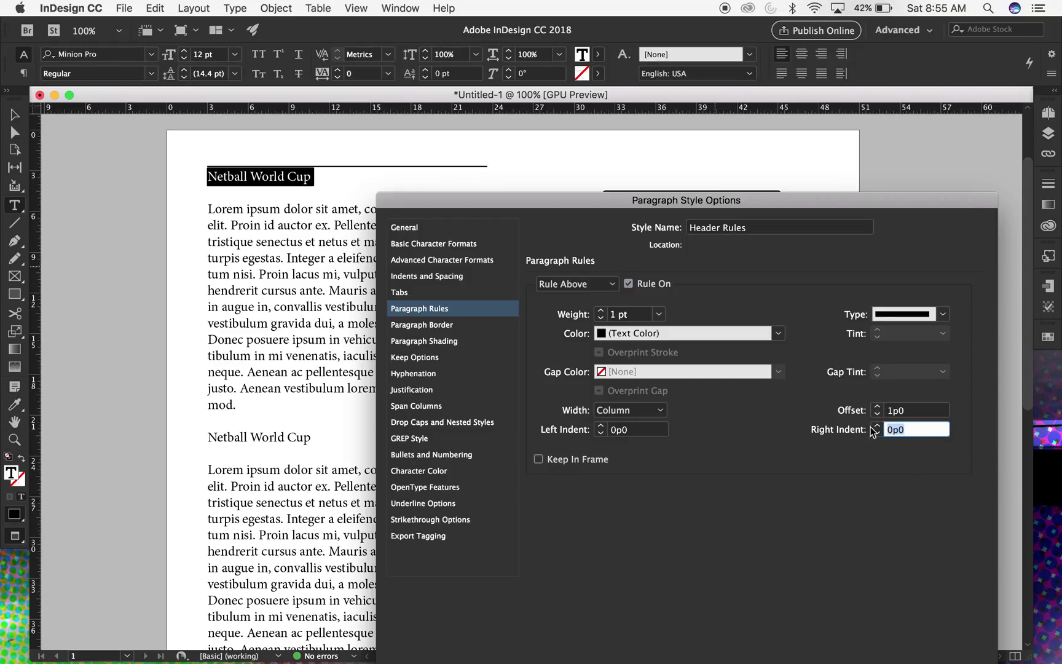
key("Up")
key("Up")
key("Up")
key("Up")
key("Up")
key("Up")
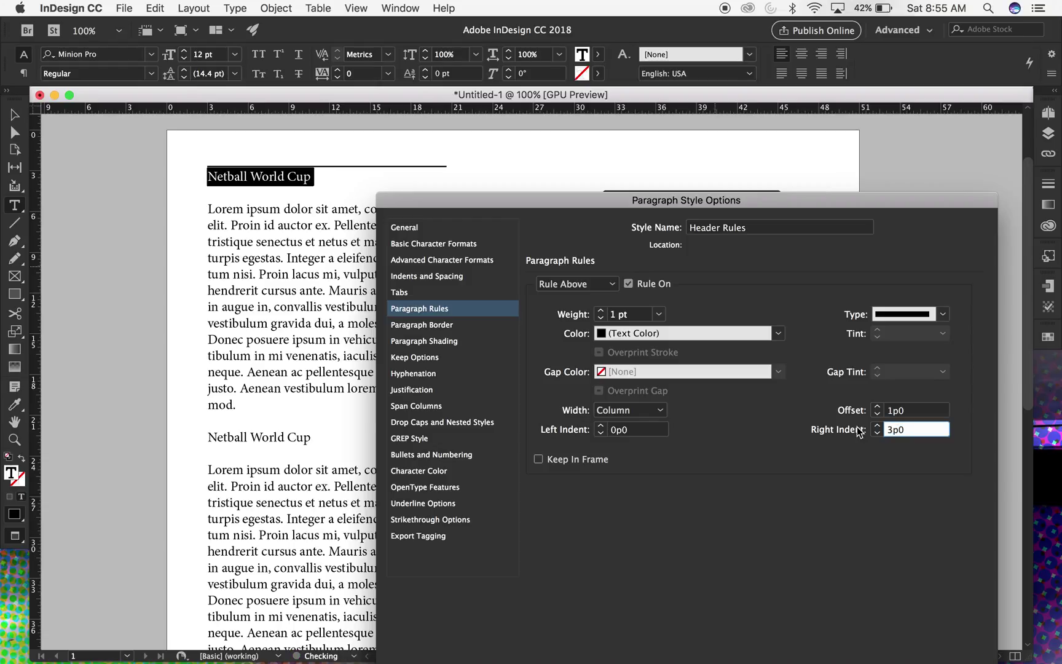
key("Up")
key("Up")
key("Up")
key("Up")
key("Up")
key("Up")
key("Up")
key("Up")
key("Up")
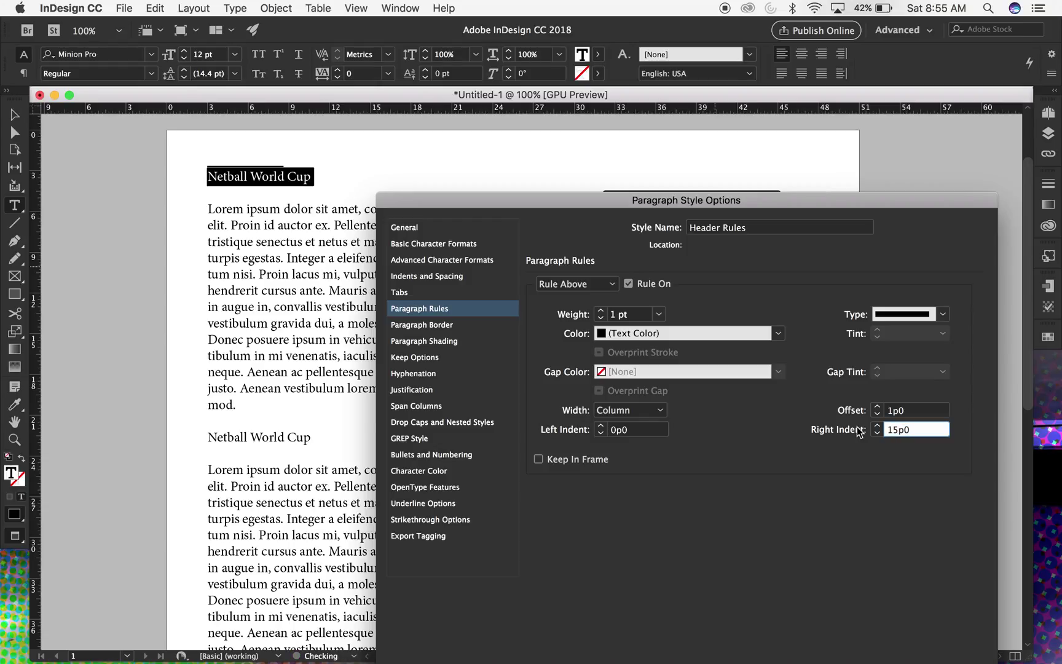
key("super+Down")
Give the Header Rules rule above the green swatch colour.
left_click(676, 333)
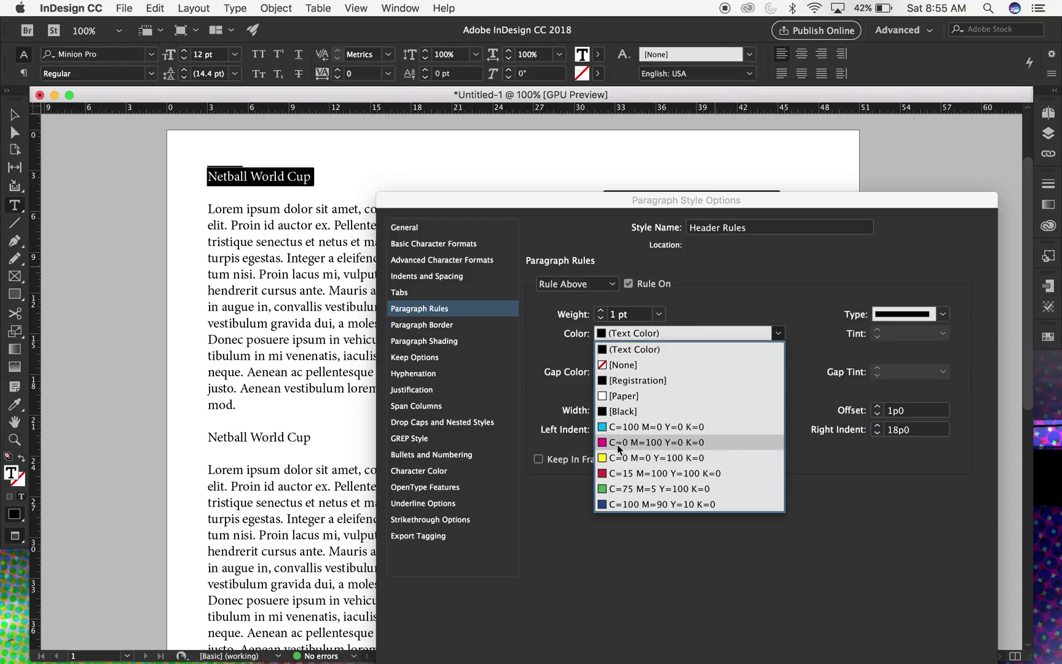
left_click(613, 490)
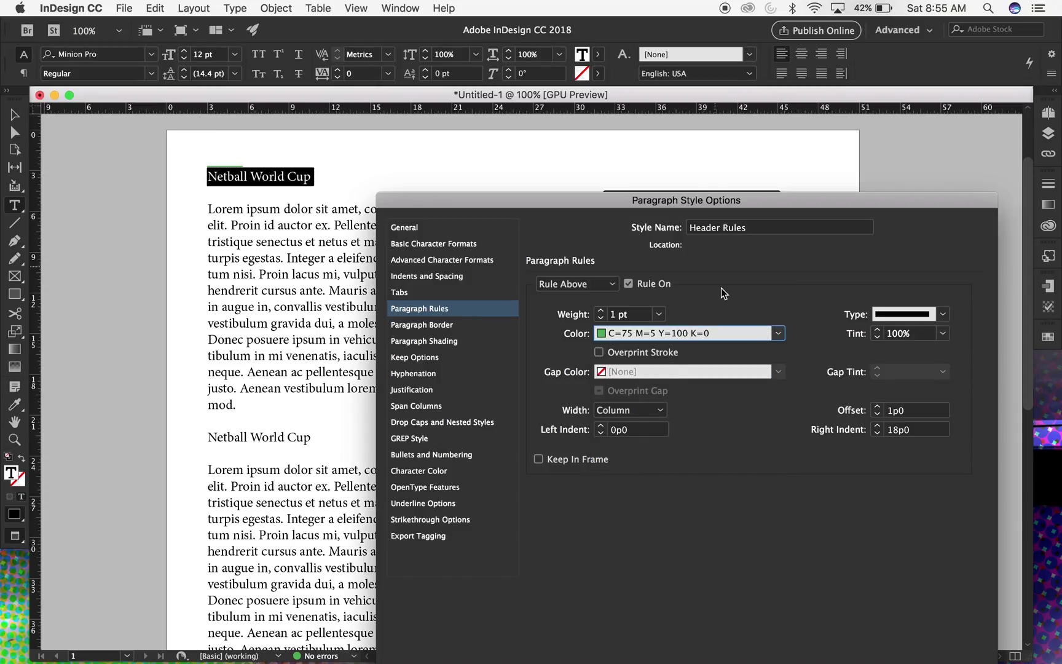
left_click(460, 243)
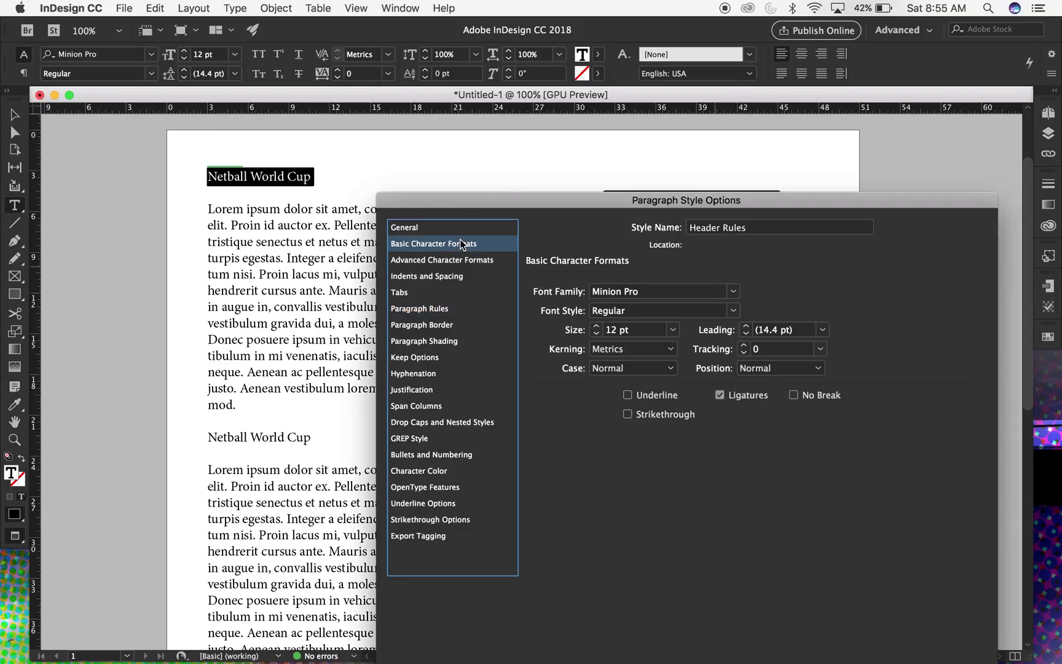
left_click(455, 258)
left_click(430, 471)
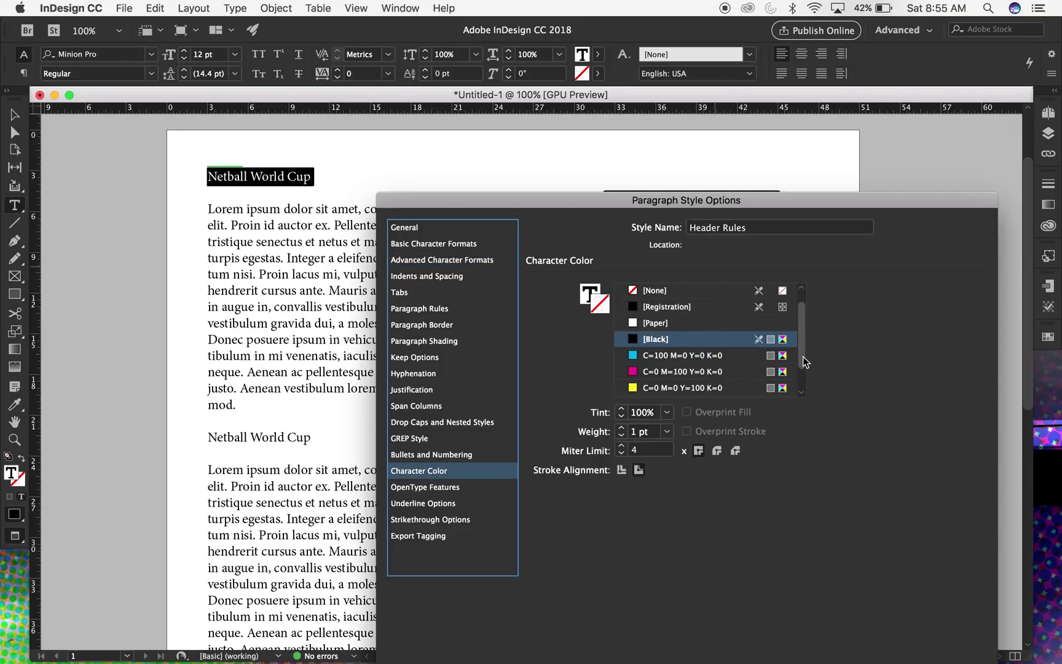
Set the Header Rules character colour to green C=75 M=5 Y=100 K=0.
left_click_drag(802, 357, 804, 396)
left_click(695, 388)
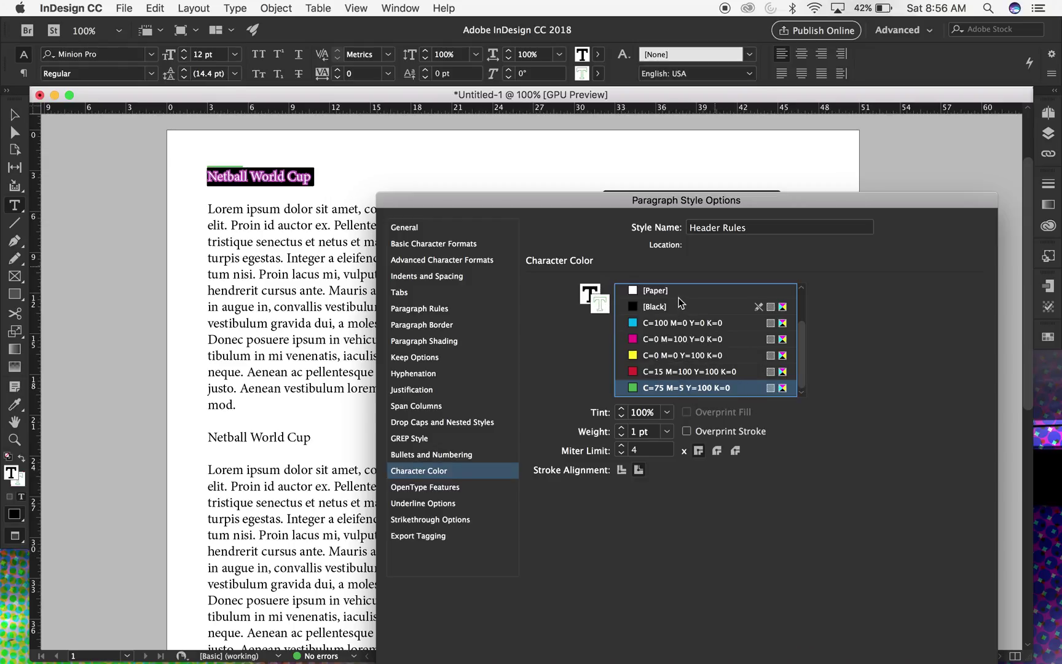
scroll(804, 304, "up", 2)
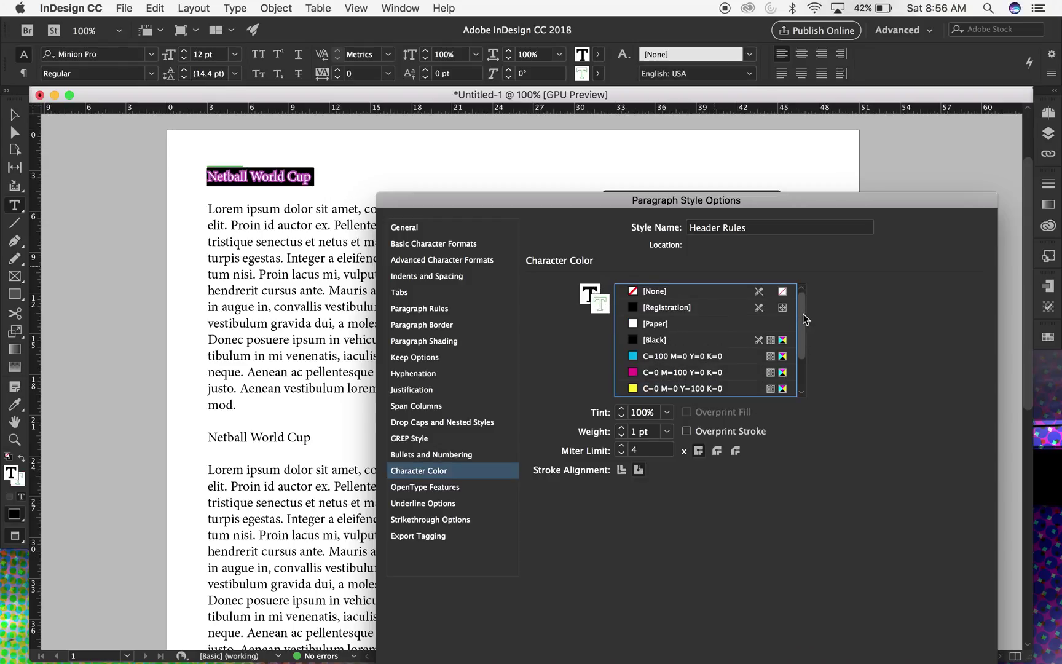
left_click(640, 290)
left_click(655, 340)
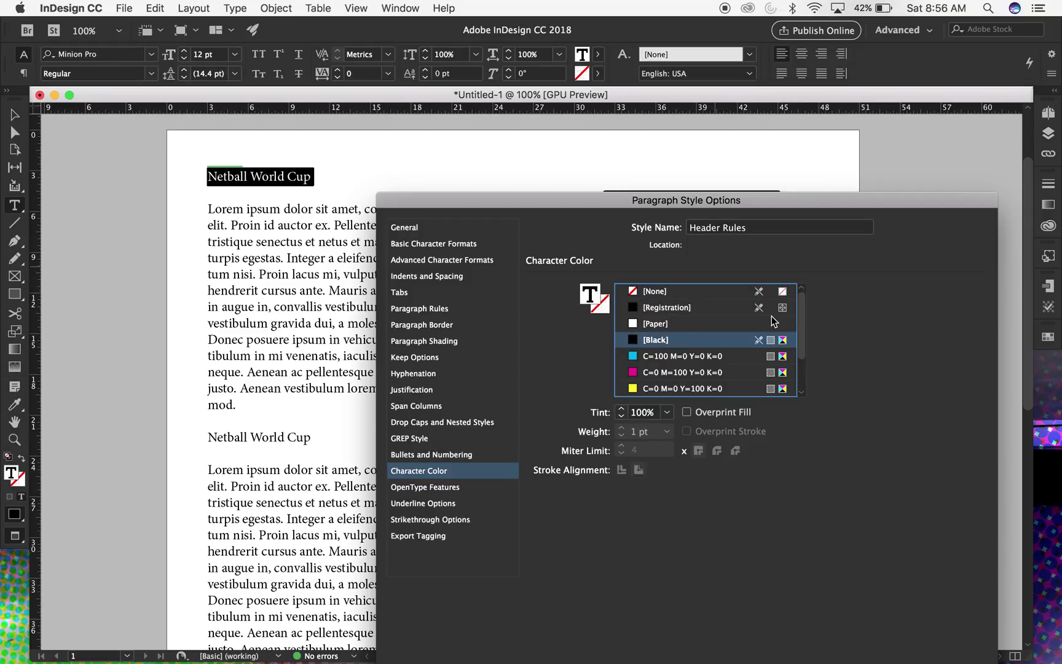
scroll(802, 388, "down", 3)
left_click(700, 377)
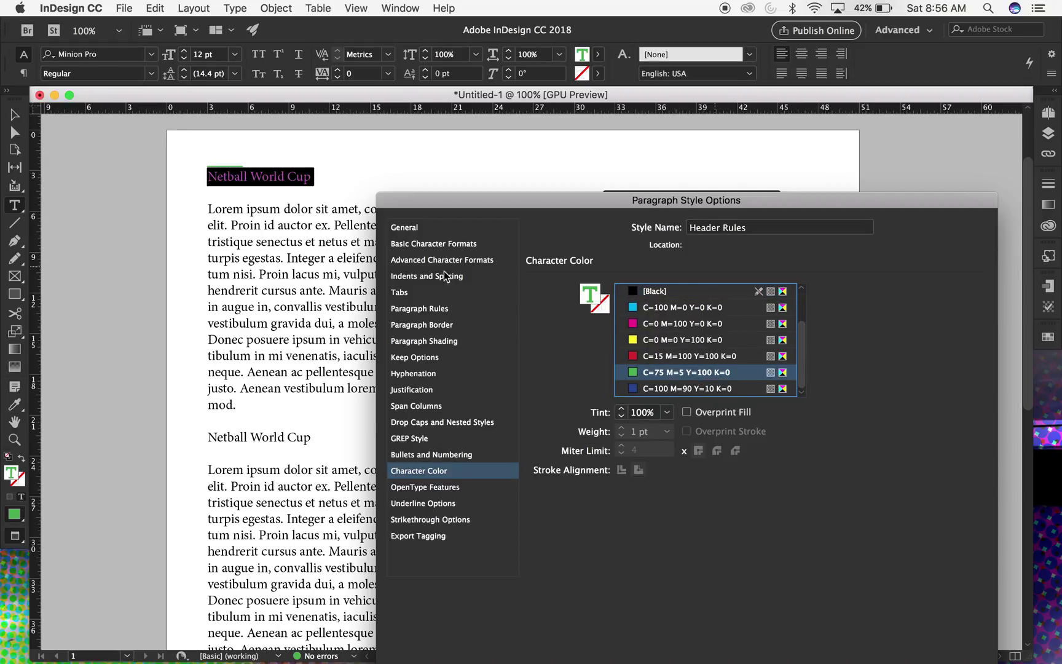
Turn on Rule Below in the Header Rules paragraph rules.
left_click(433, 309)
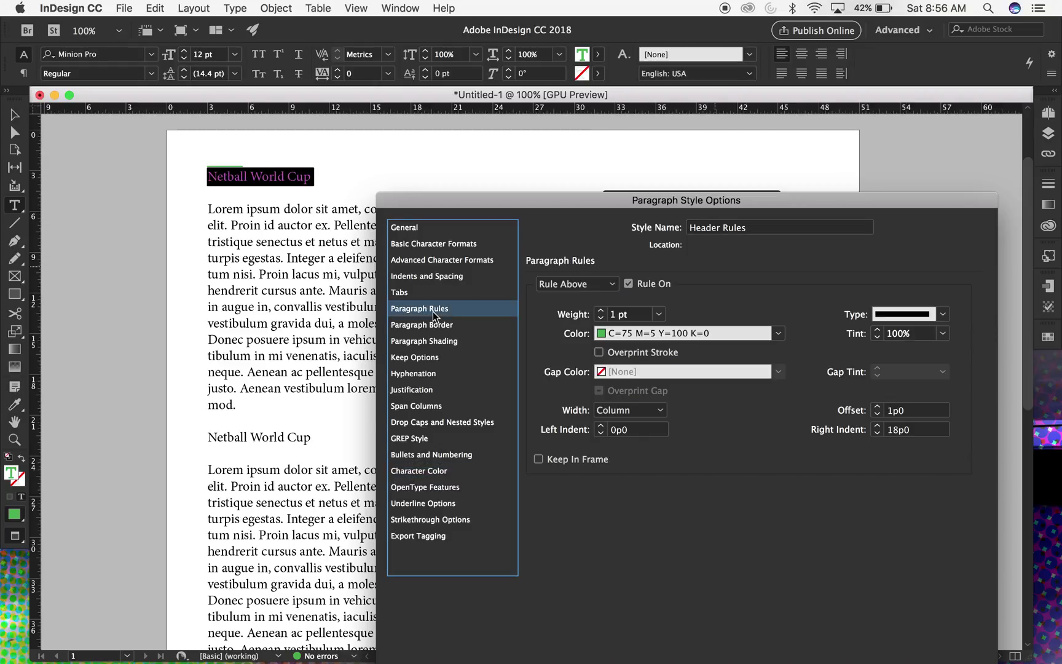
left_click(610, 289)
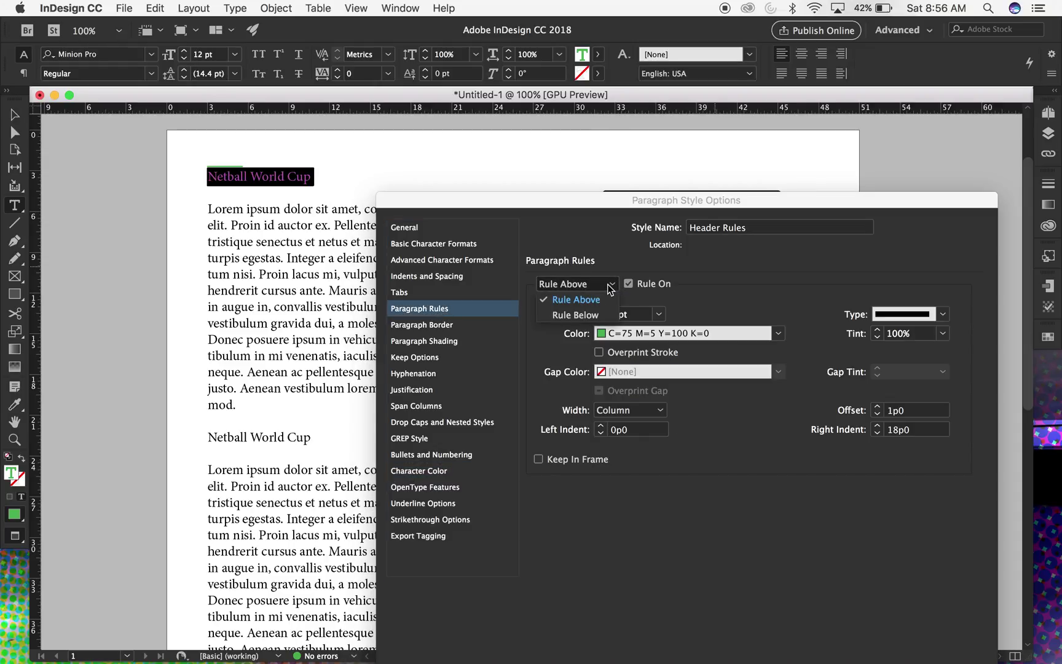
left_click(578, 314)
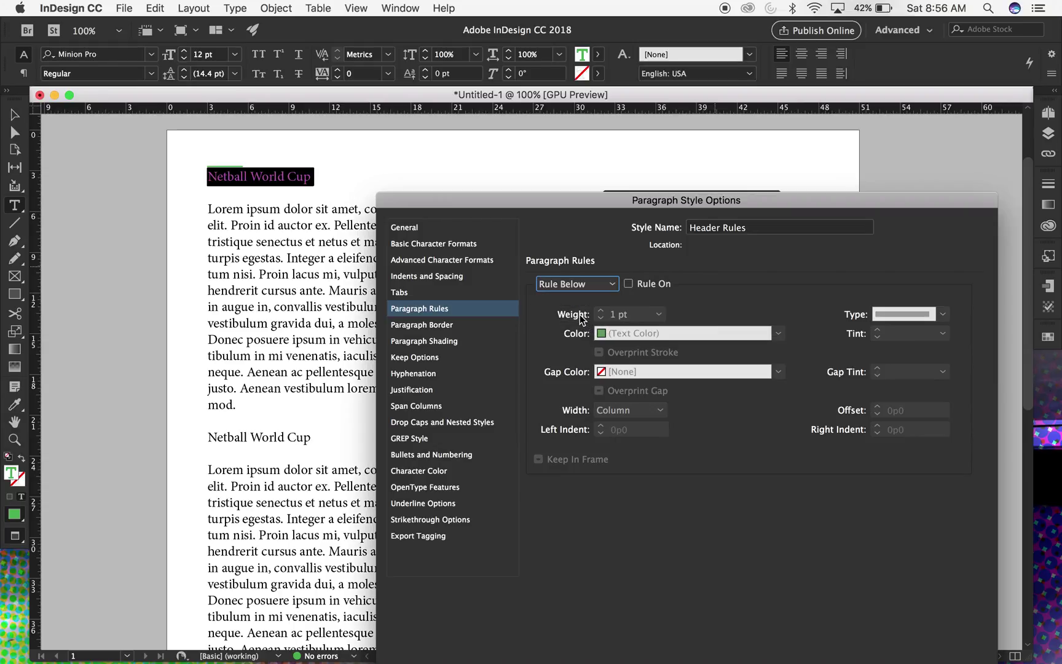
left_click(630, 284)
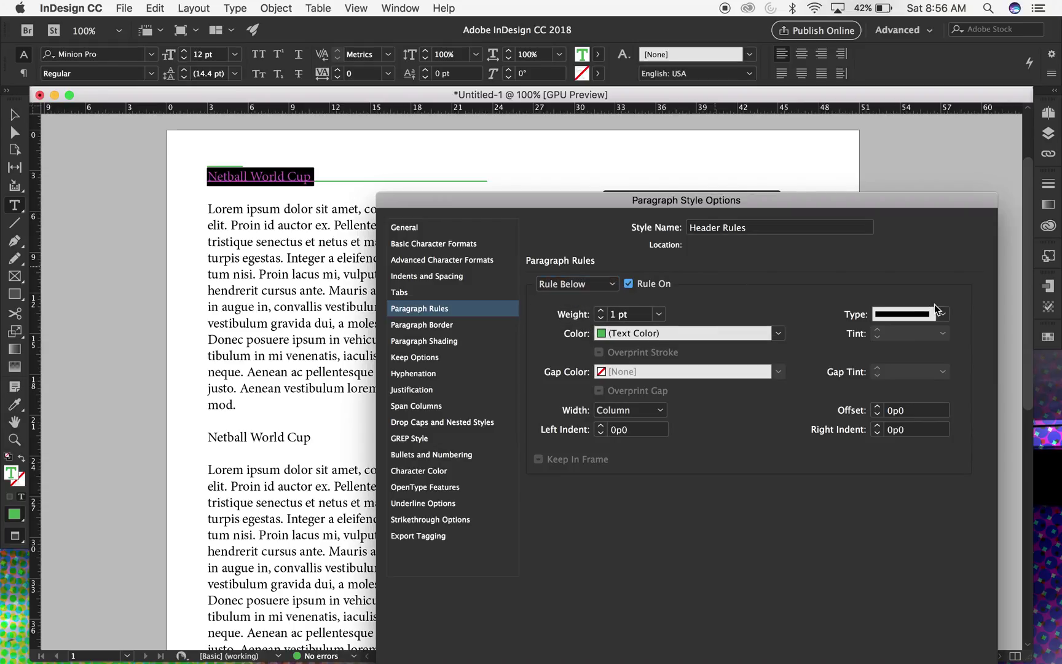
Set the rule below's right indent to 18p0.
left_click(877, 434)
key("Up")
key("Up")
key("Up")
key("Up")
key("Up")
key("Up")
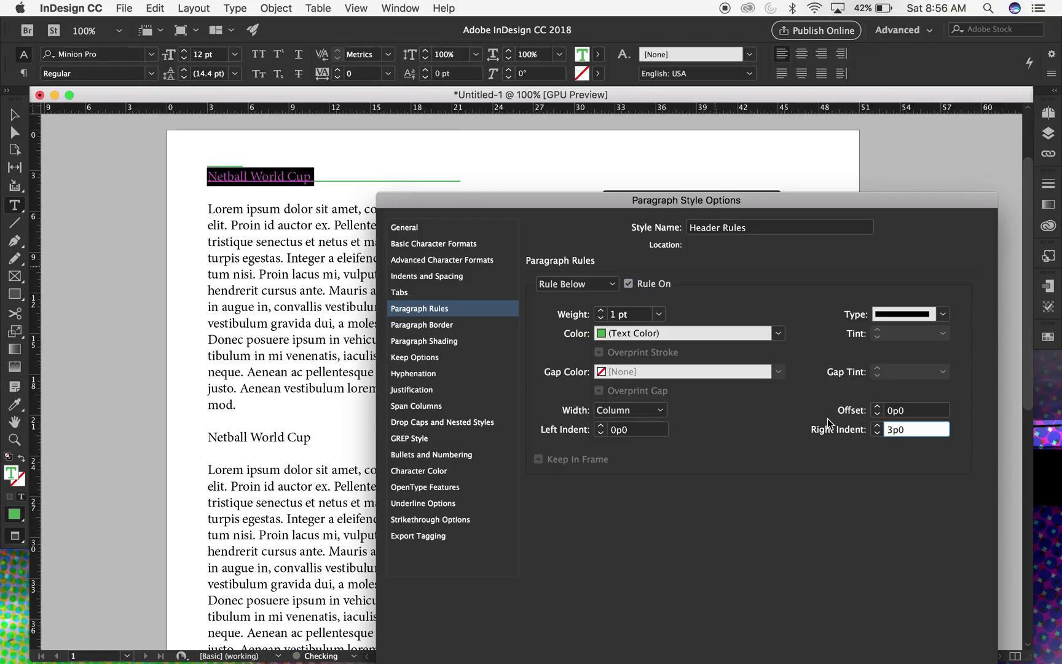
key("Up")
key("Up")
key("Up")
key("Up")
key("Up")
key("Up")
key("Up")
key("Up")
key("Up")
key("Up")
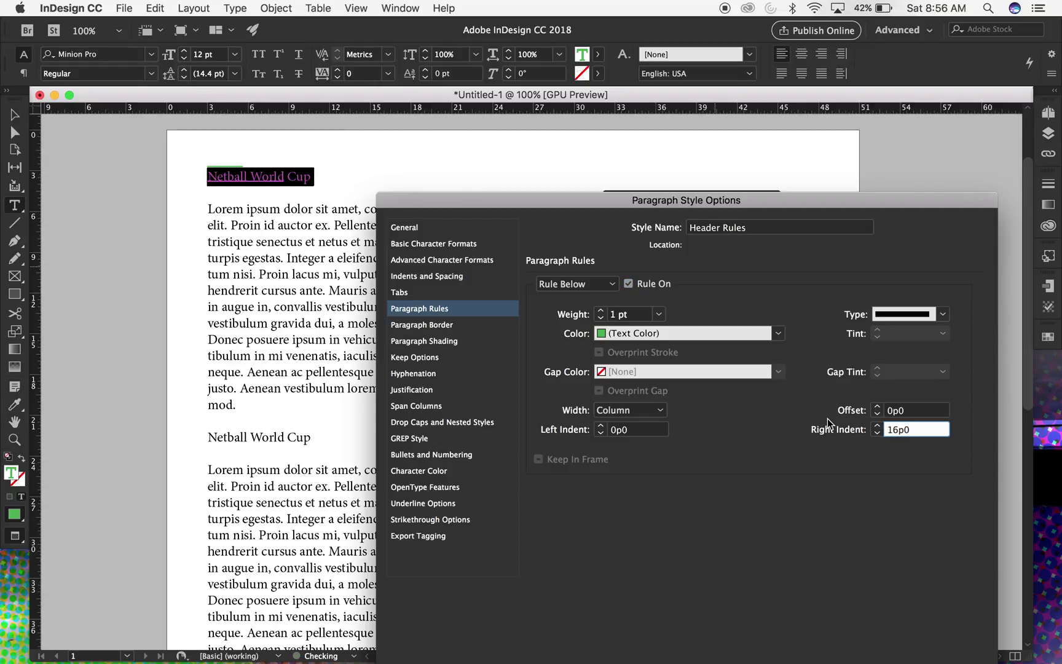
key("Down")
Set the rule below's offset to 0p5 and save the Header Rules style.
key("shift+Tab")
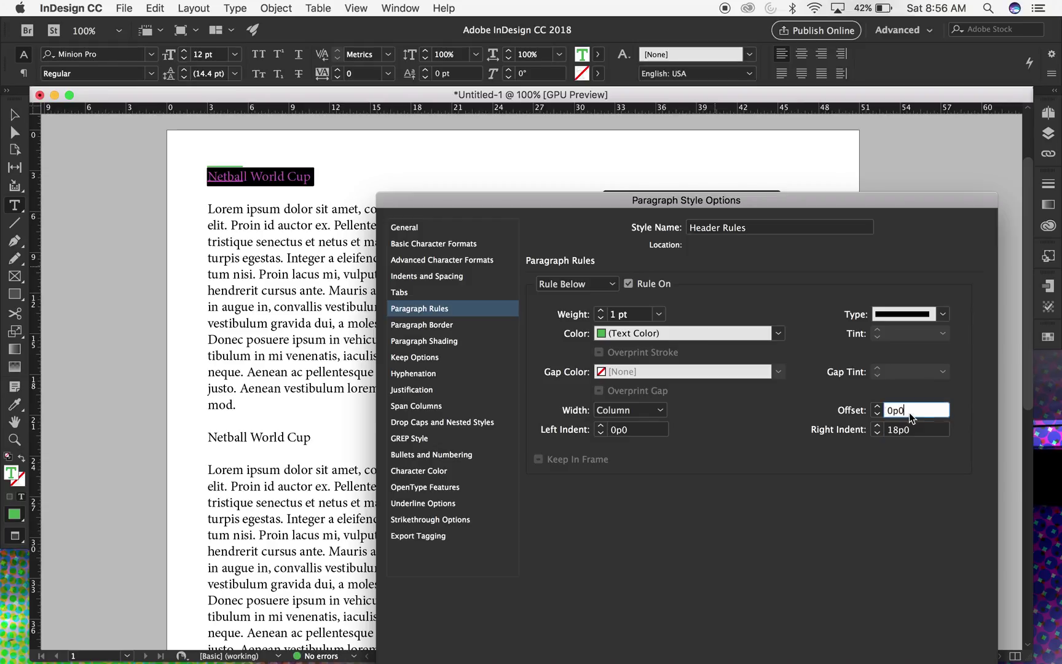
key("Up")
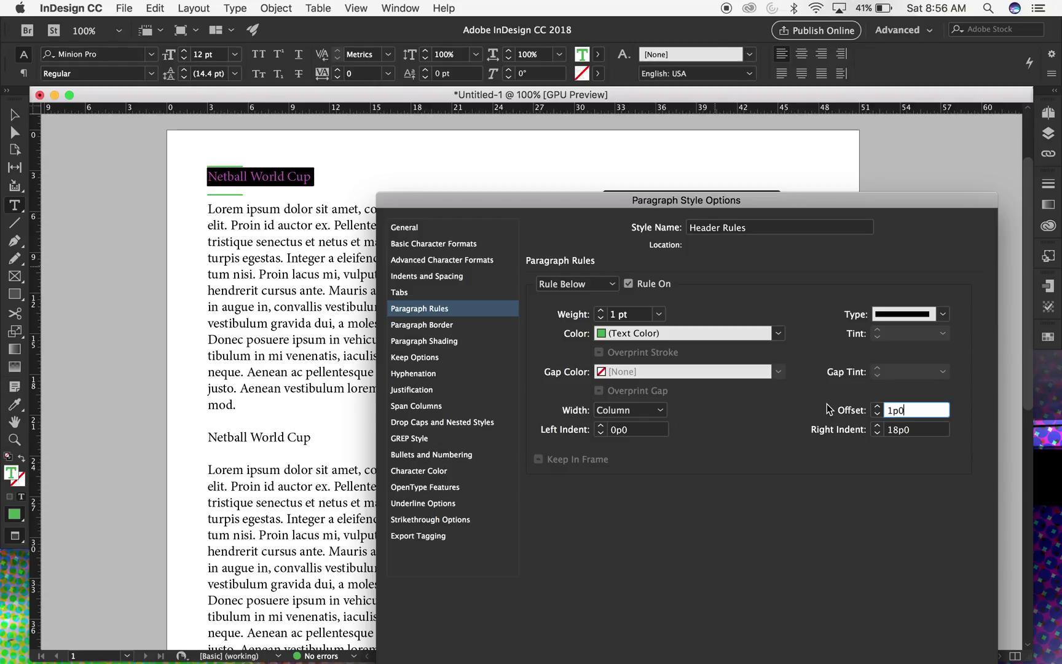
key("Down")
key("Down")
key("Down")
key("Down")
key("Down")
key("Down")
key("Down")
left_click_drag(537, 199, 539, 109)
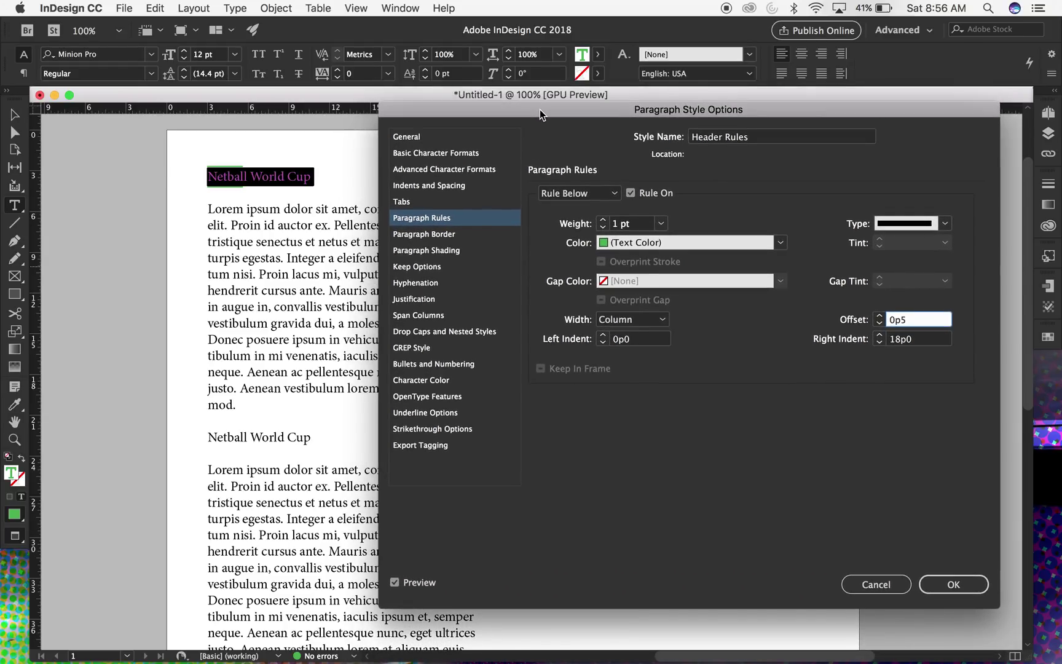
left_click(936, 580)
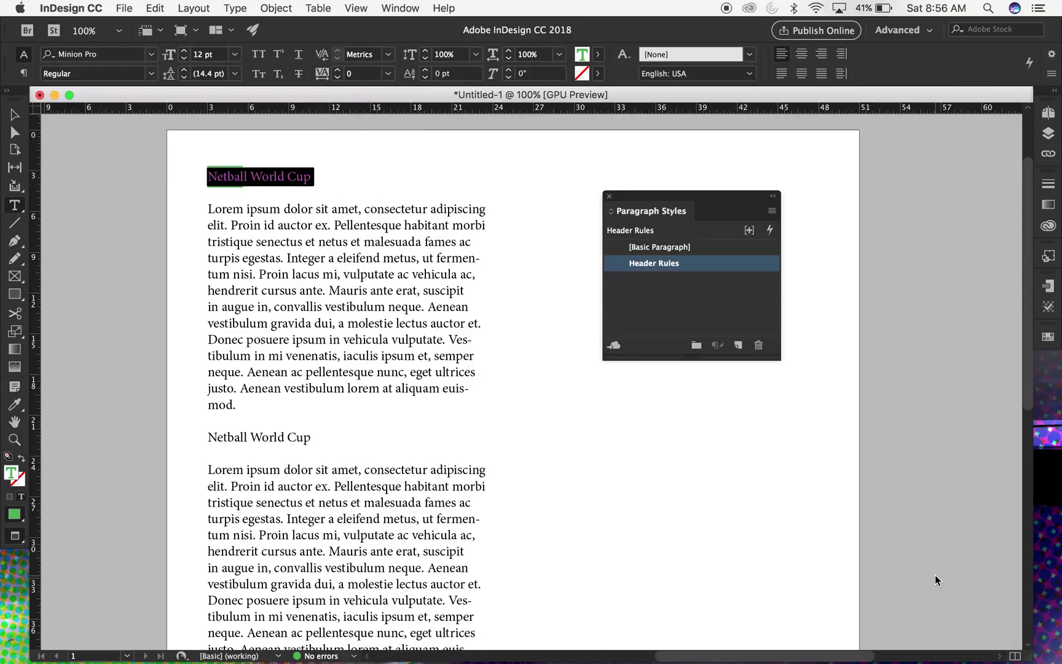
Apply Header Rules to the second Netball World Cup heading and reopen the style options.
left_click(381, 292)
triple_click(243, 435)
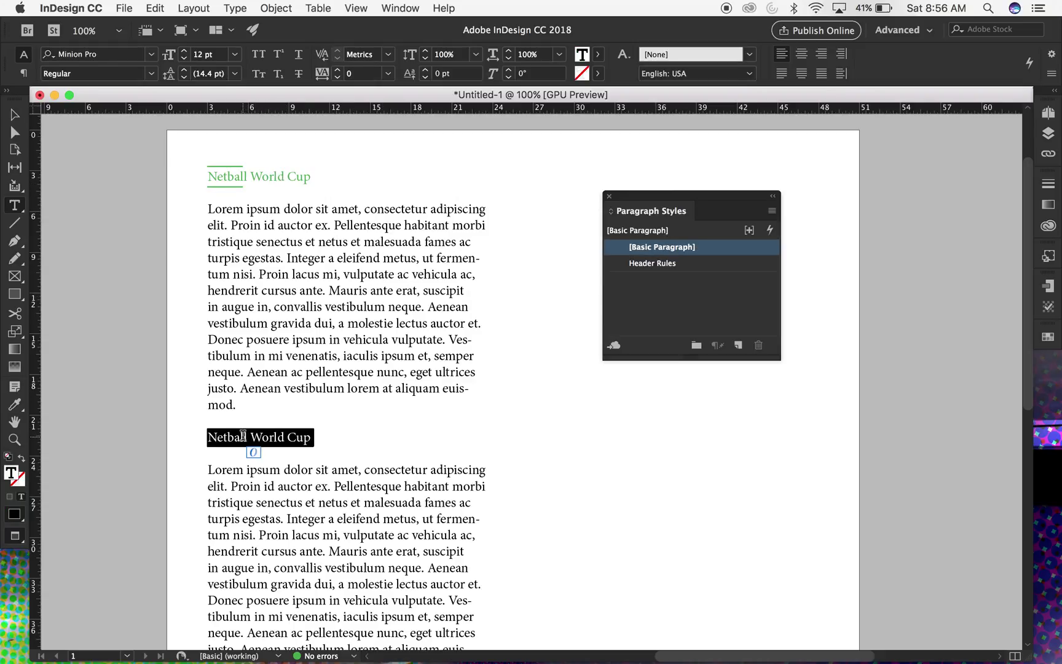
left_click(644, 265)
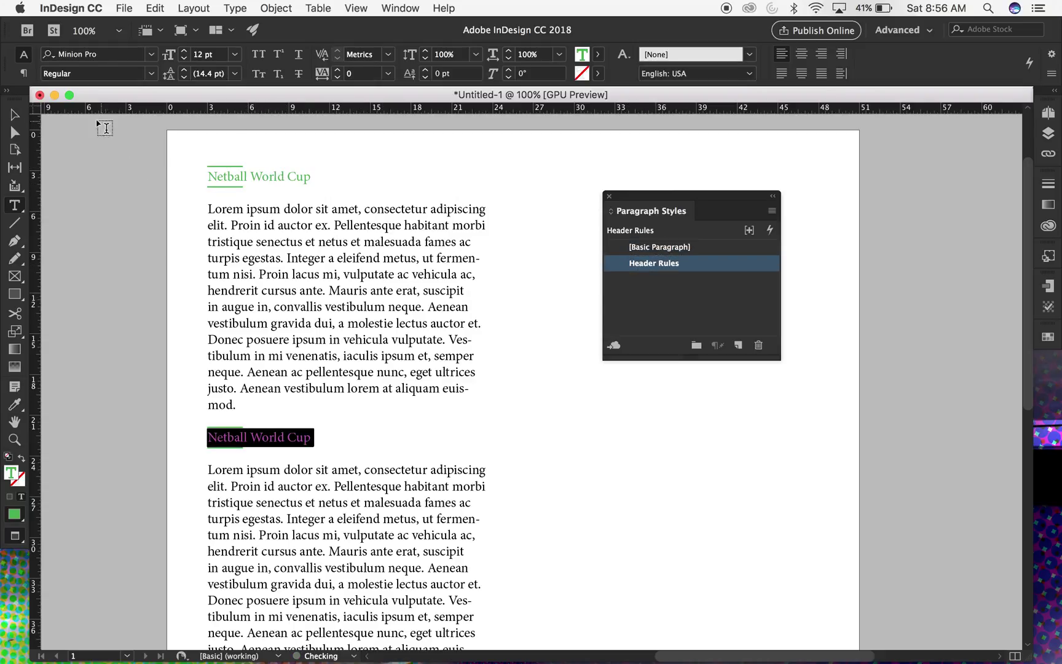
key("Escape")
left_click(104, 202)
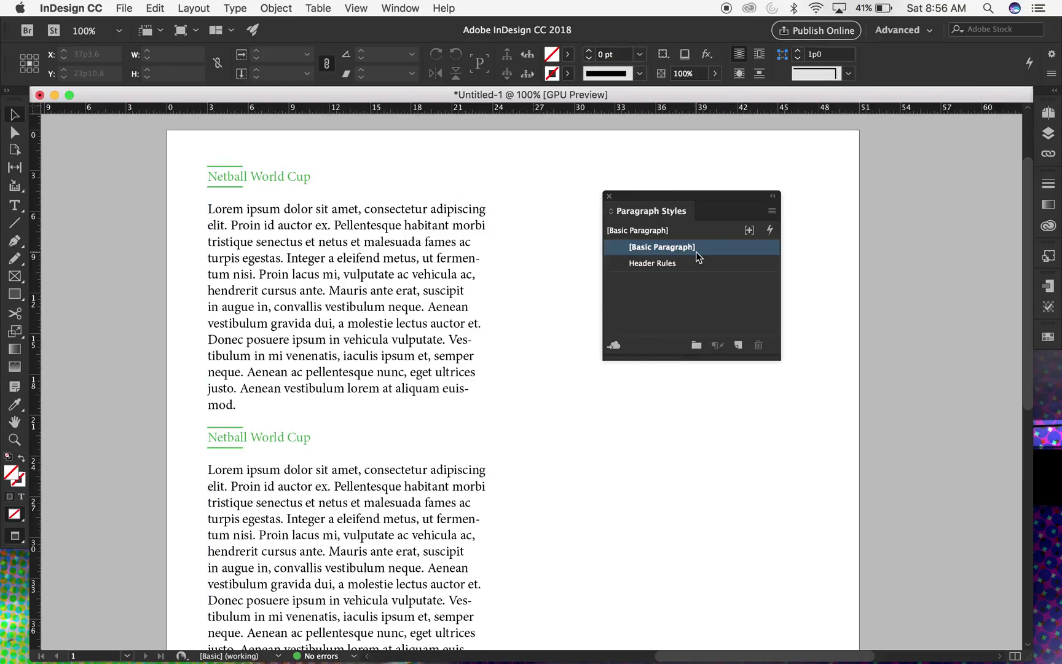
double_click(744, 261)
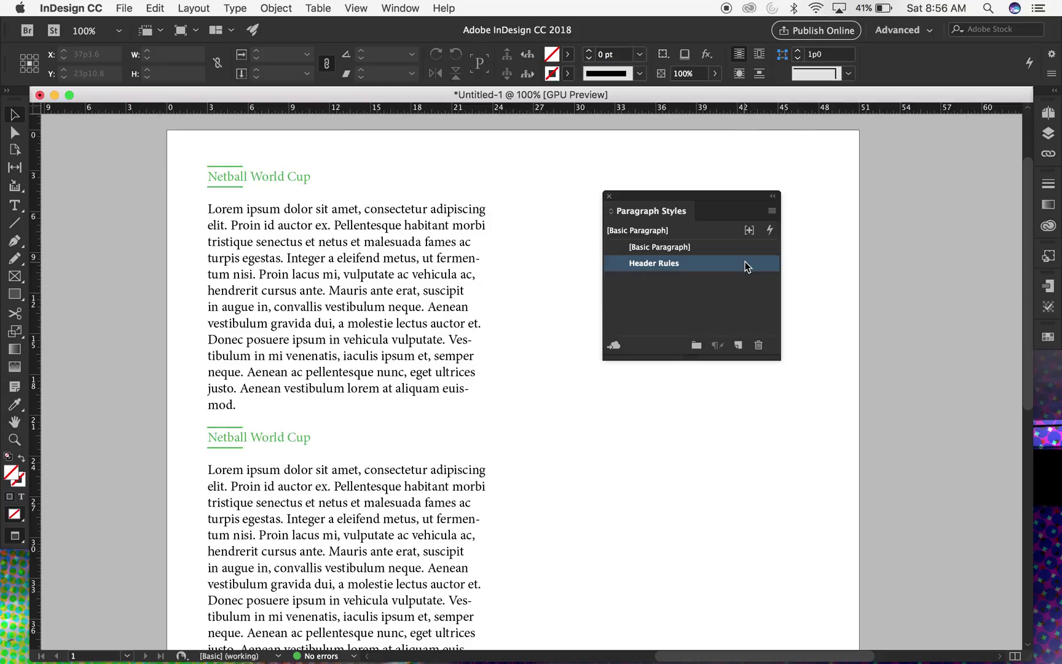
Set the Header Rules font to Optima ExtraBlack in Basic Character Formats and confirm.
left_click(422, 180)
left_click(427, 170)
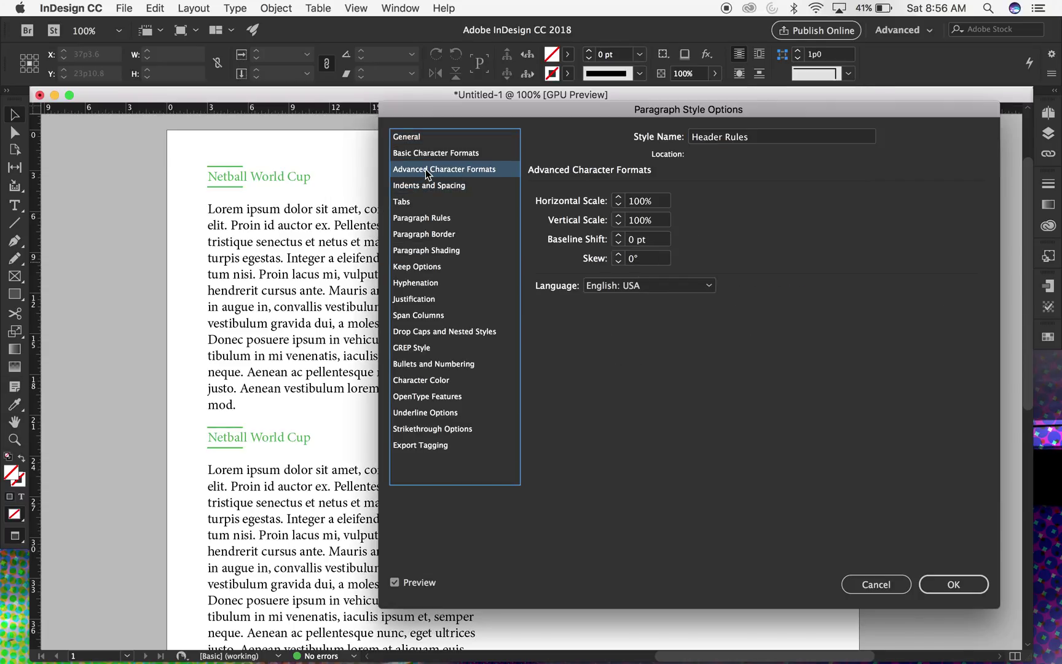
left_click(434, 155)
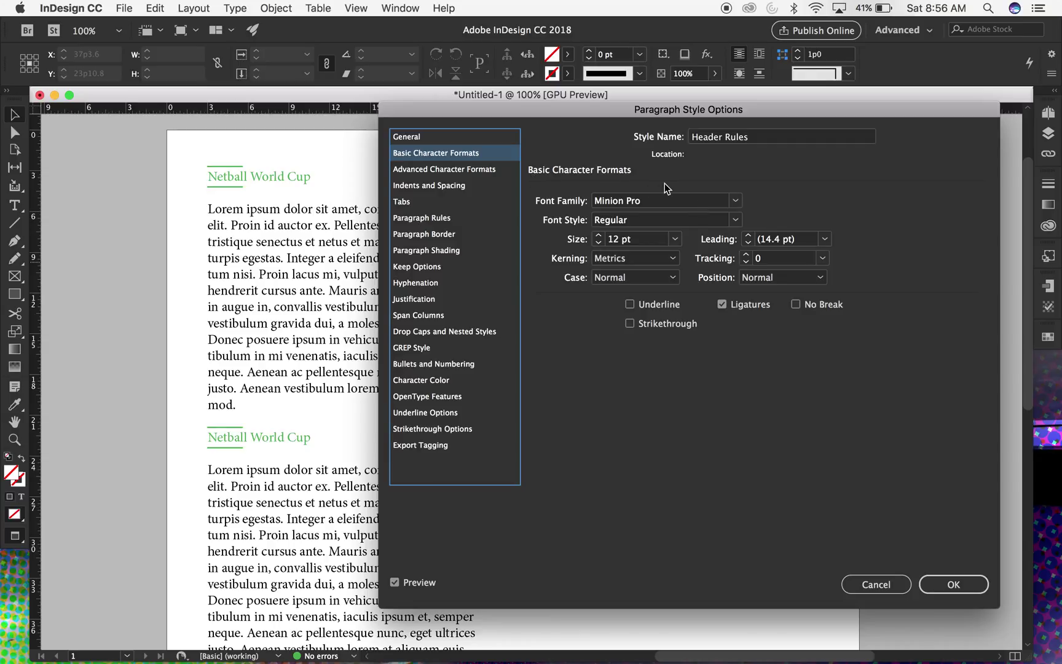
left_click(736, 207)
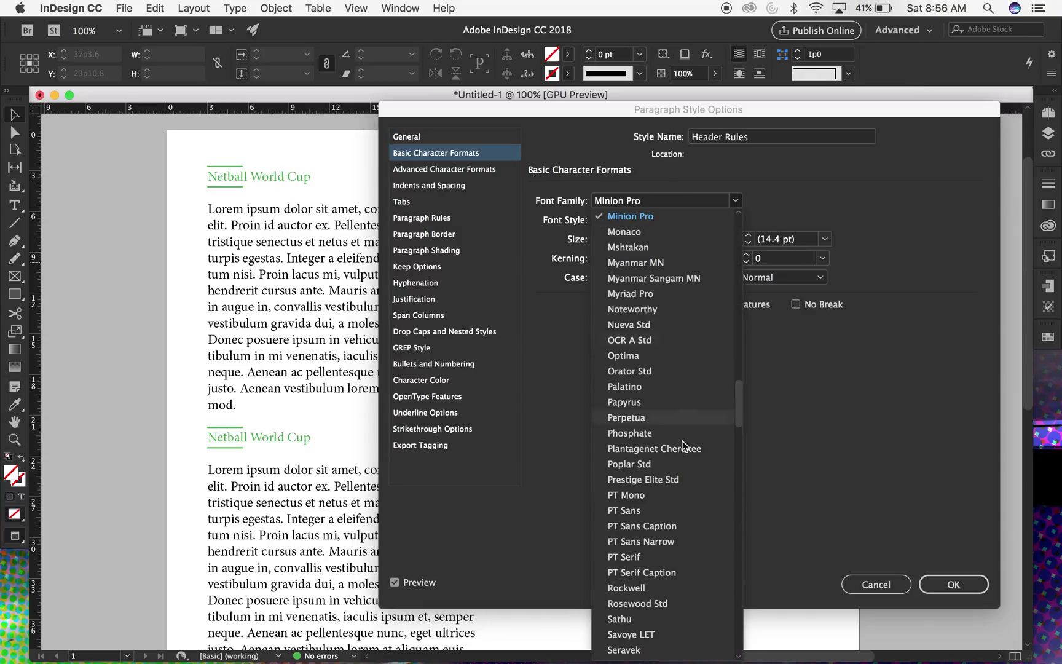
left_click(653, 359)
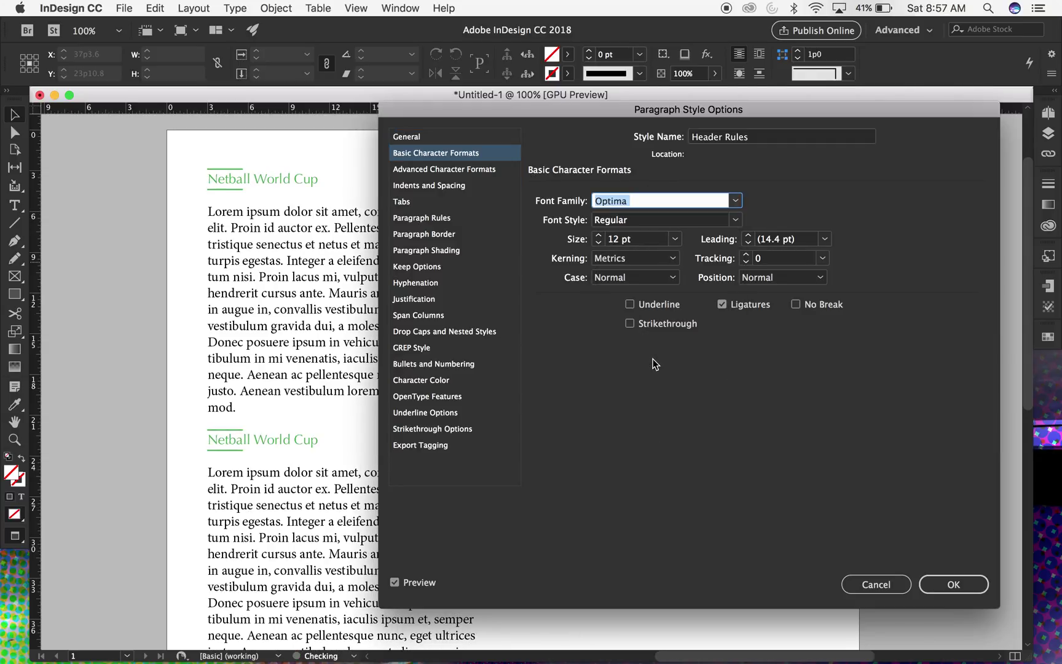
left_click(698, 220)
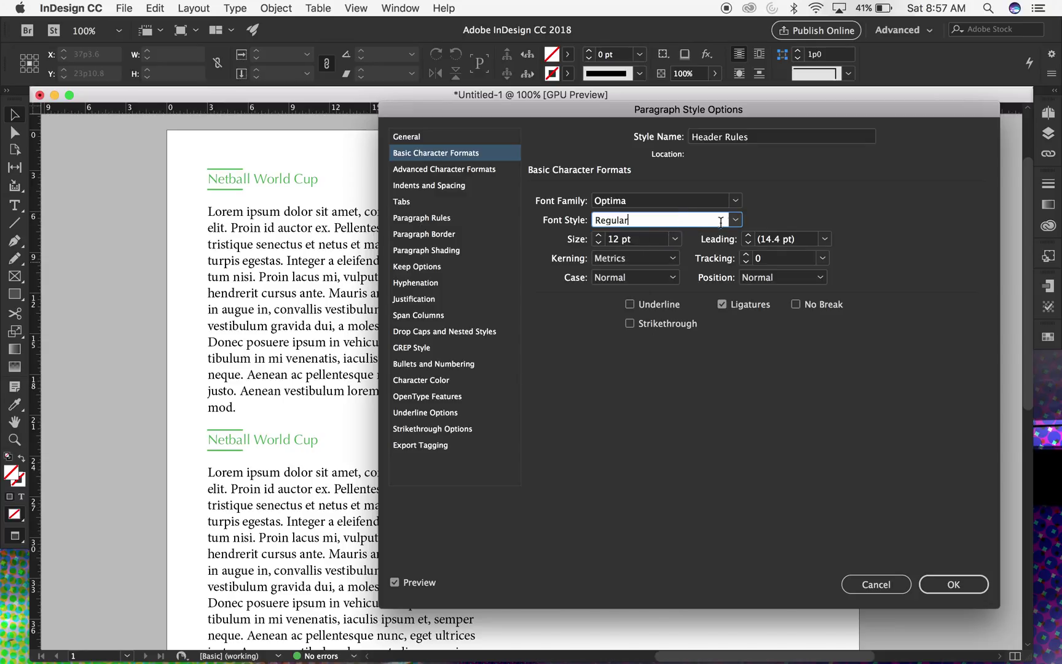
left_click(735, 220)
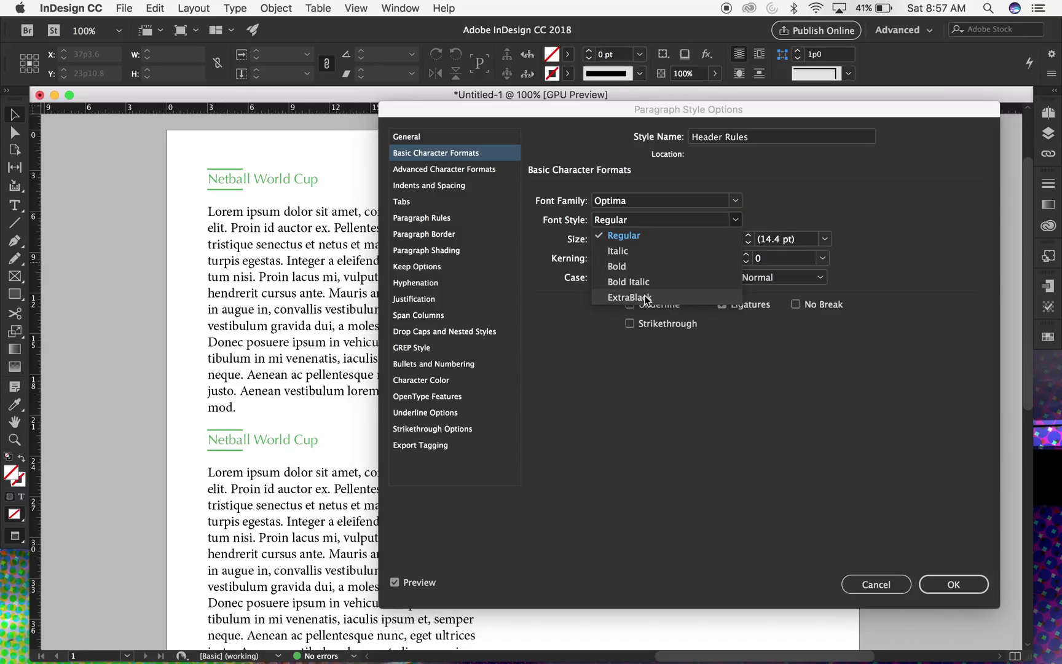
left_click(646, 295)
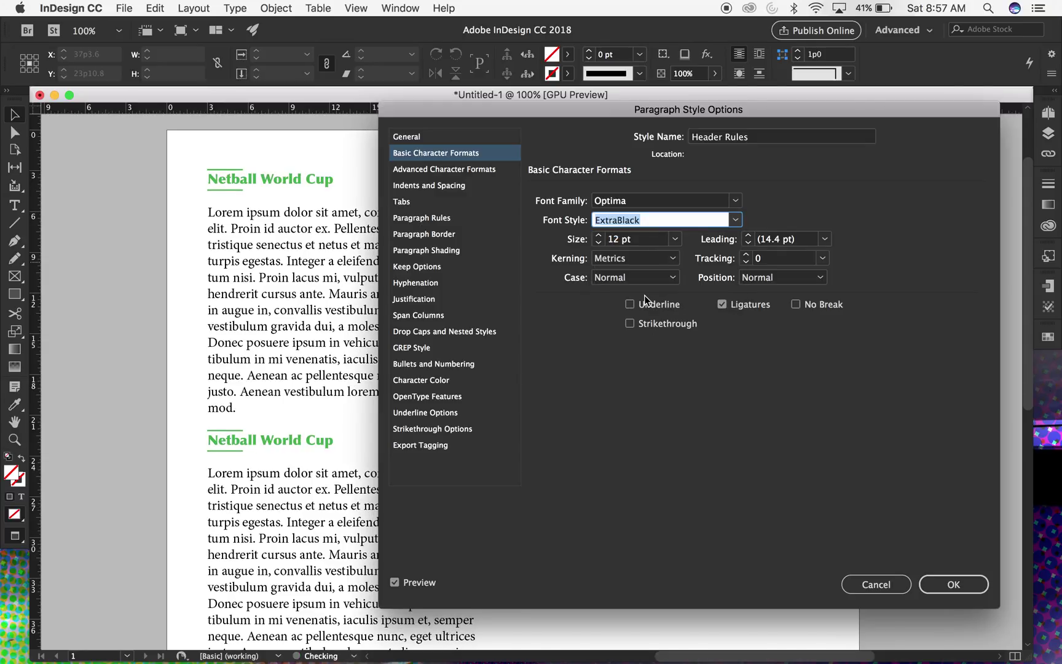
left_click(950, 578)
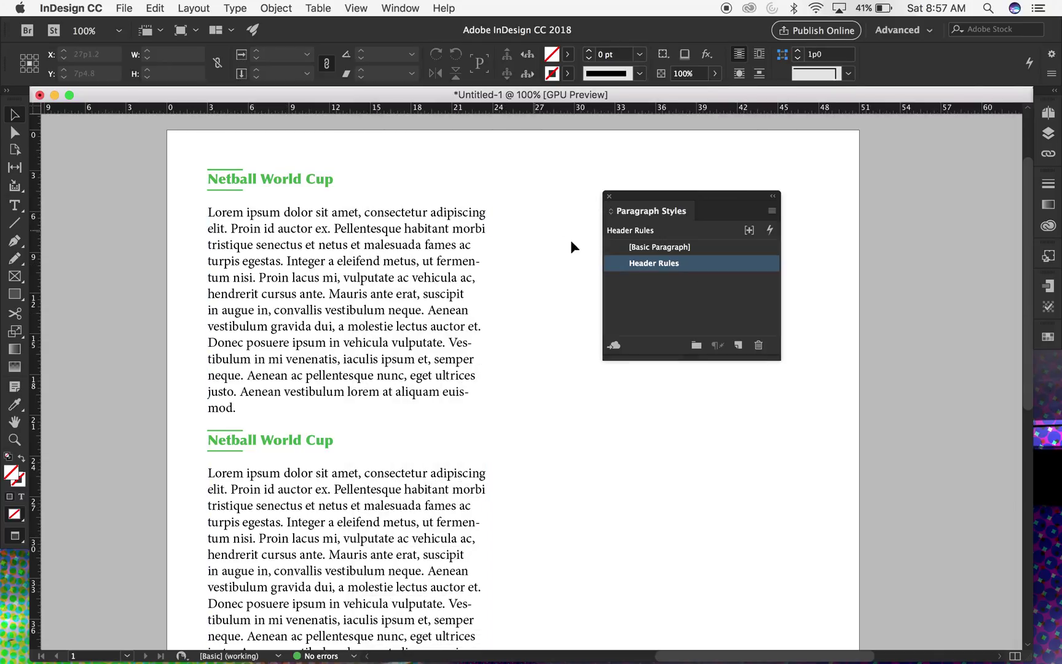
Reopen Header Rules' paragraph rules and colour the rule below red.
double_click(747, 272)
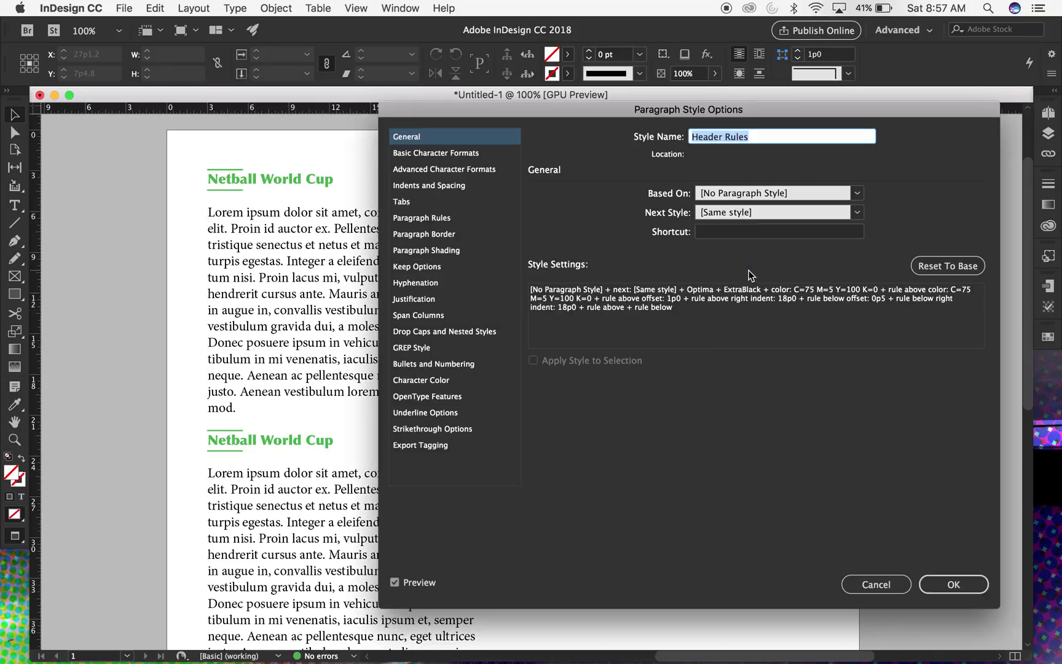
left_click(440, 202)
left_click(434, 169)
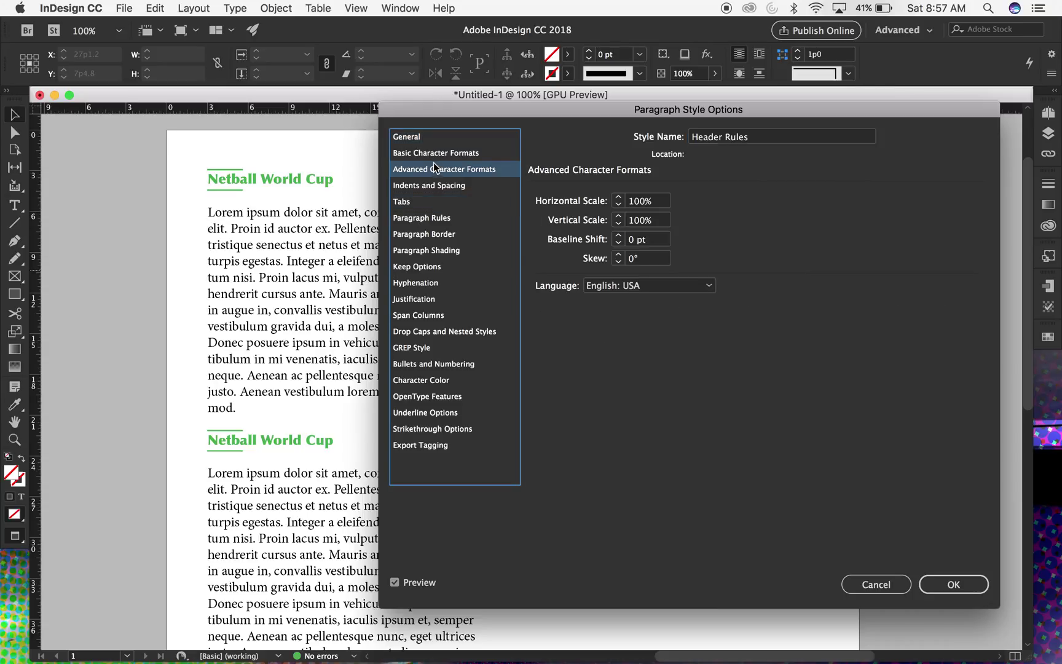
left_click(434, 153)
left_click(422, 219)
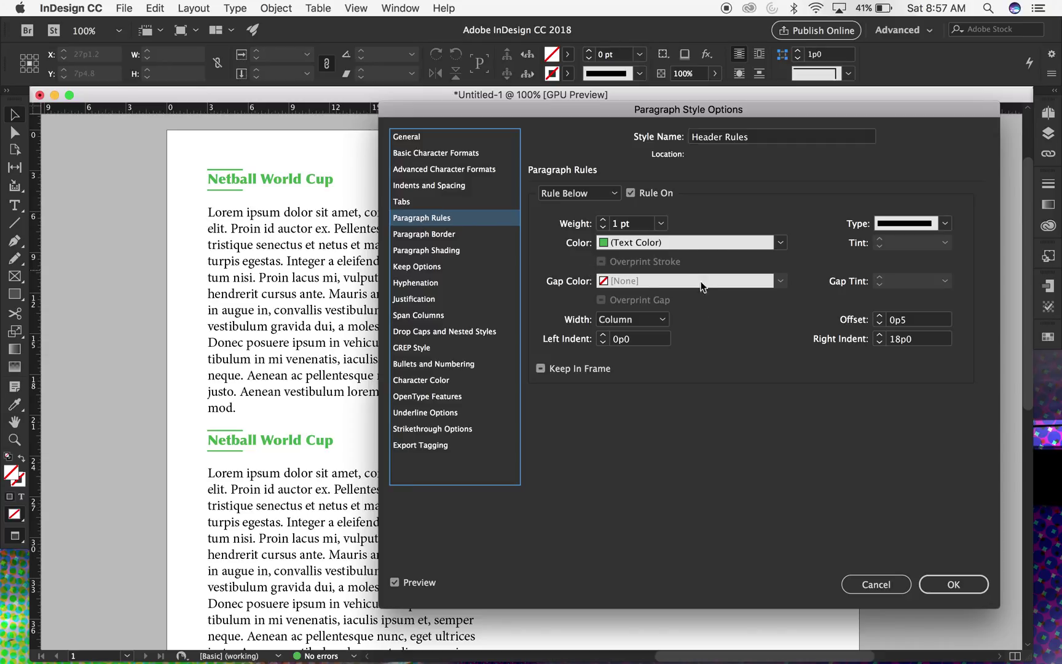
left_click(780, 243)
left_click(662, 383)
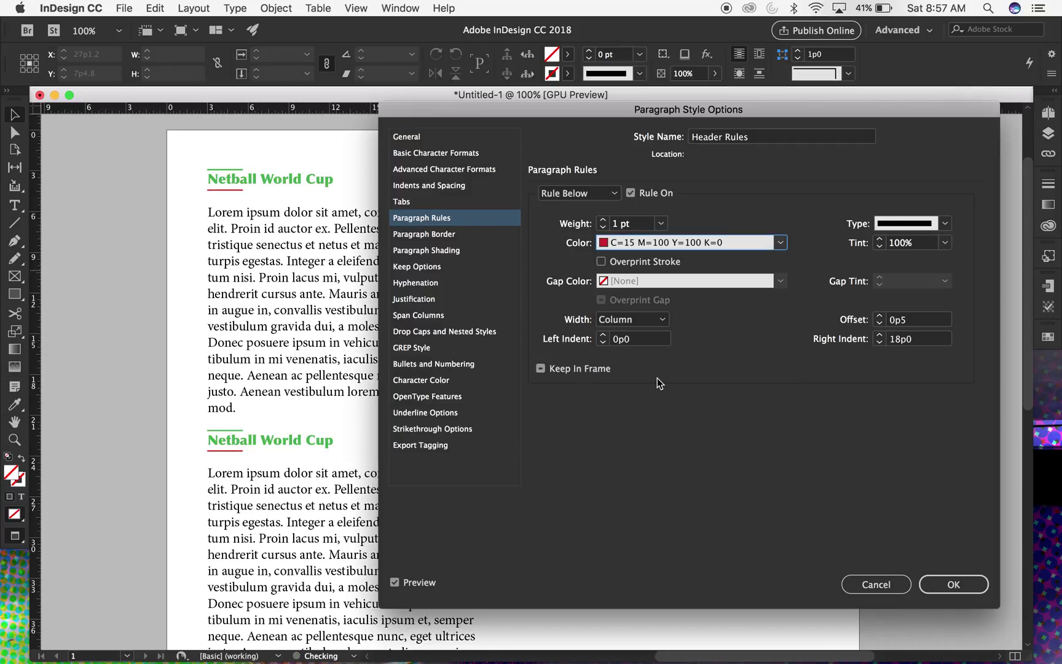
Colour the rule above green C=75 M=5 Y=100 K=0 after briefly trying red.
left_click(615, 194)
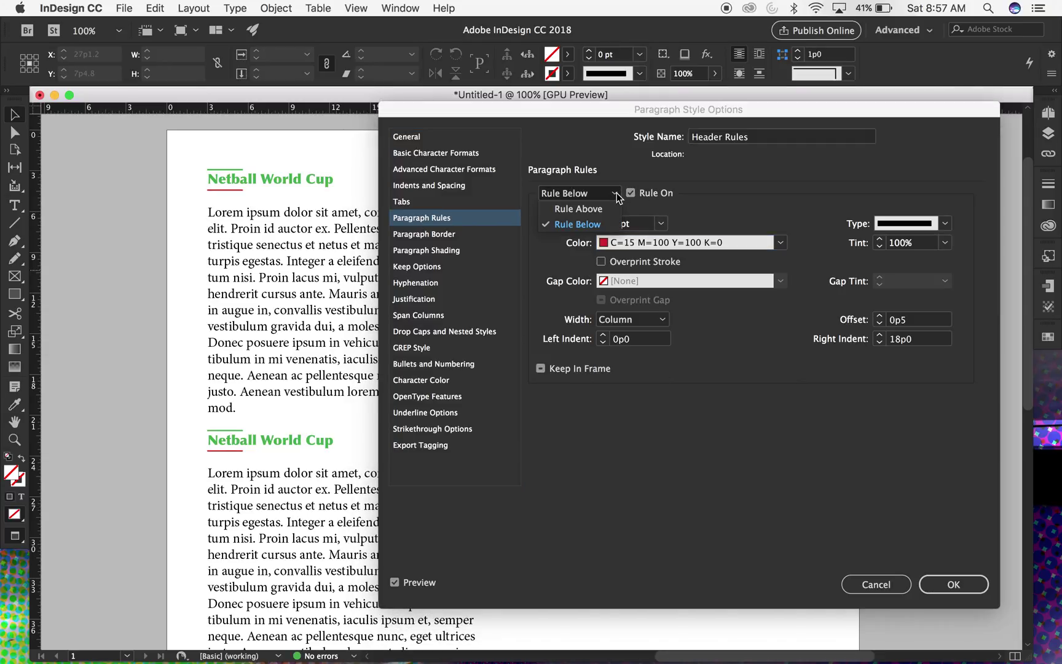
left_click(603, 208)
left_click(778, 242)
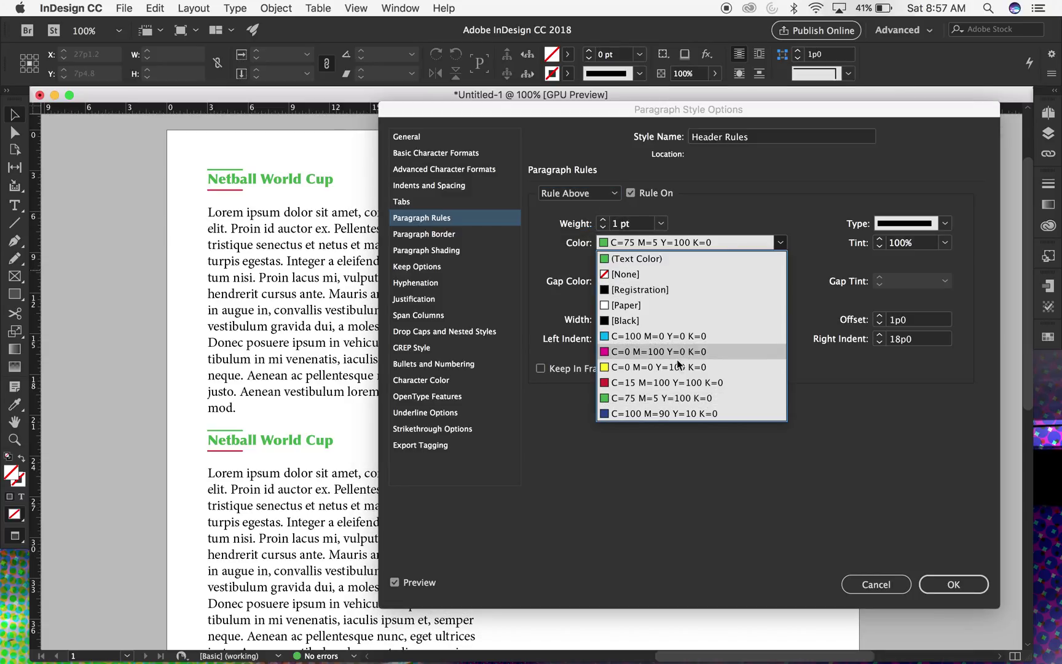
left_click(665, 381)
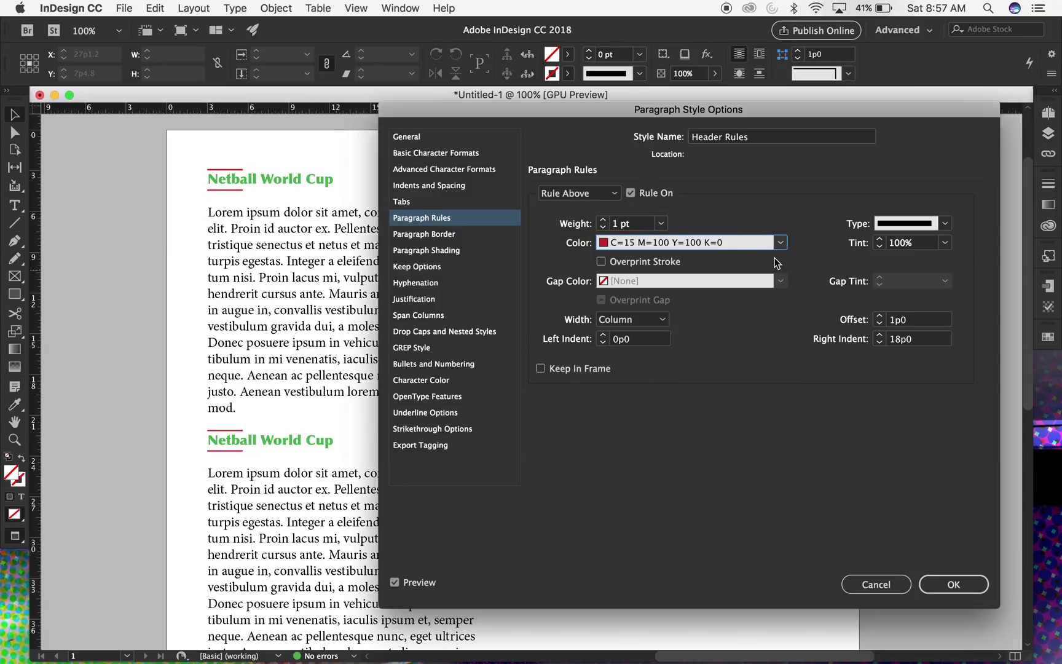
left_click(779, 242)
left_click(686, 398)
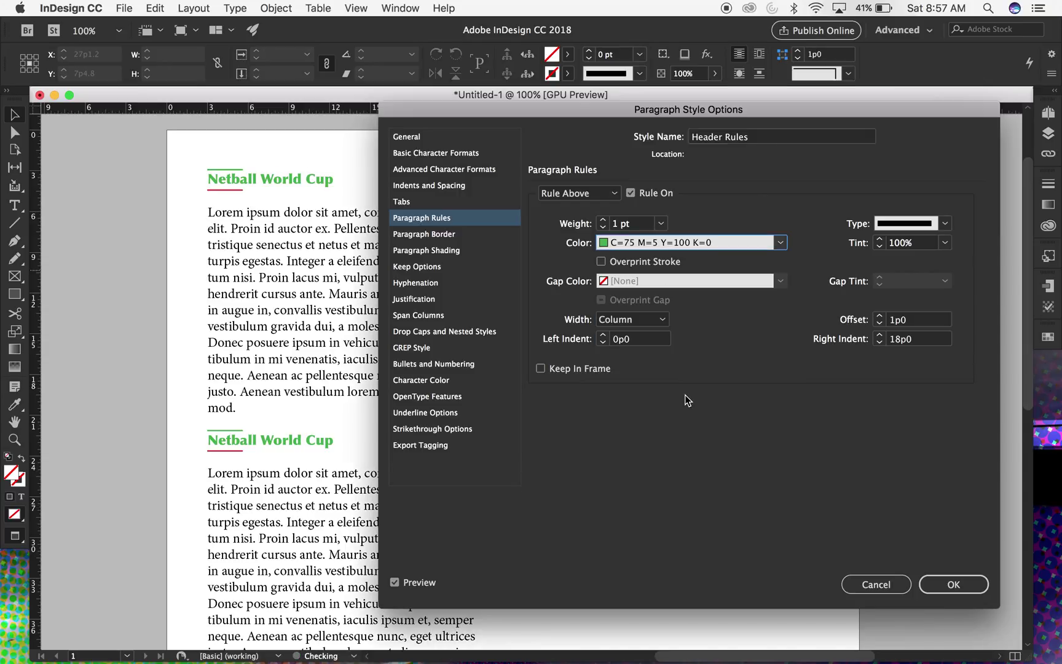
Make the rule below green C=75 M=5 Y=100 K=0 as well.
left_click(620, 195)
left_click(609, 221)
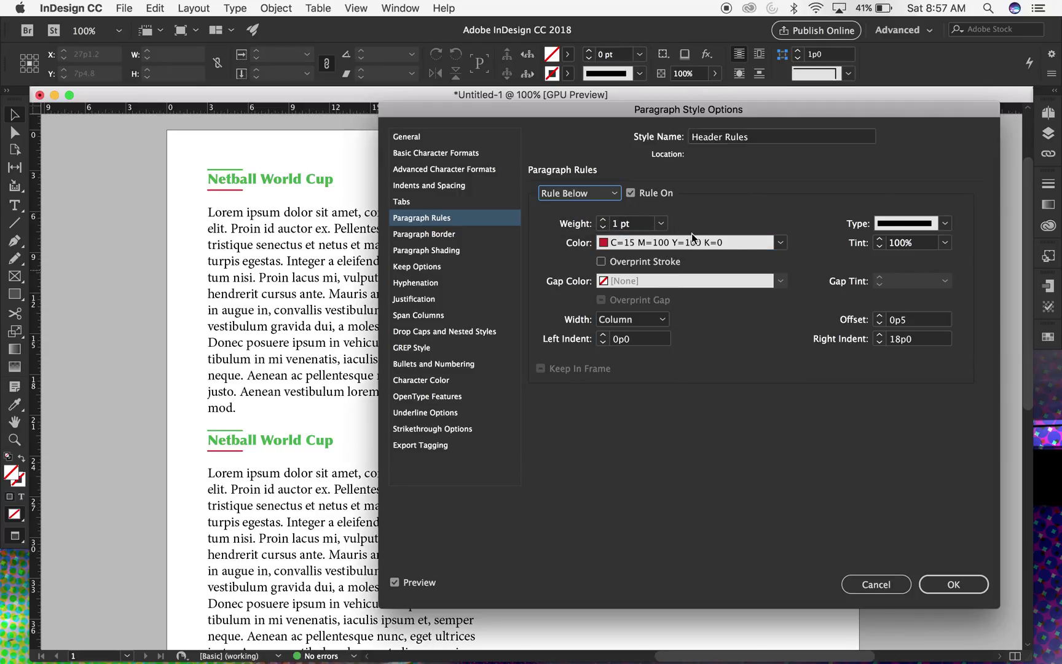
left_click(779, 242)
left_click(707, 397)
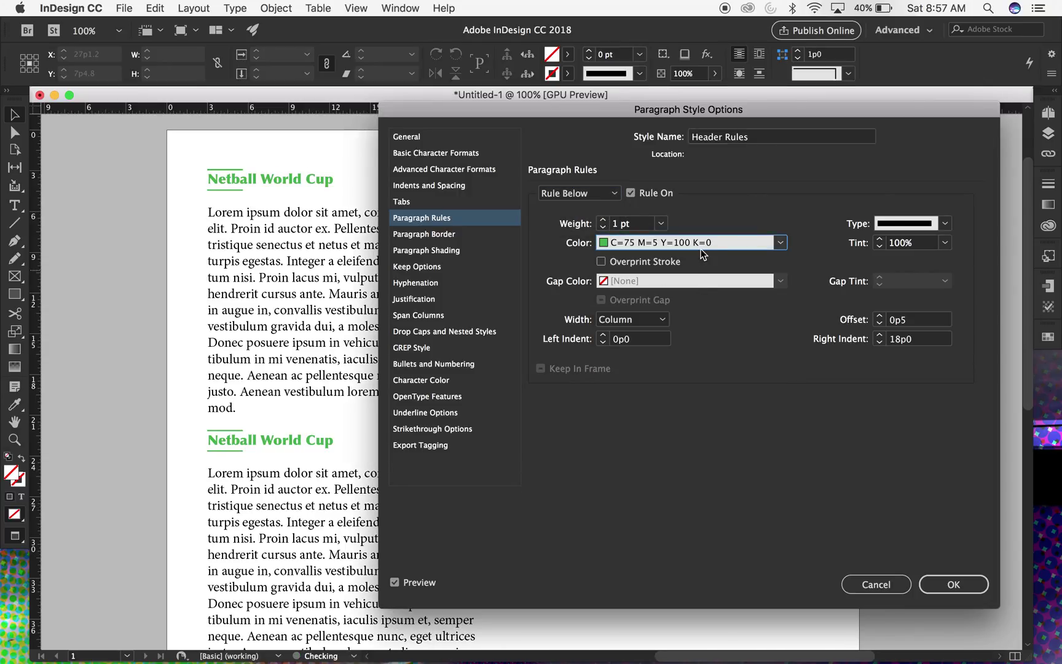
left_click(946, 222)
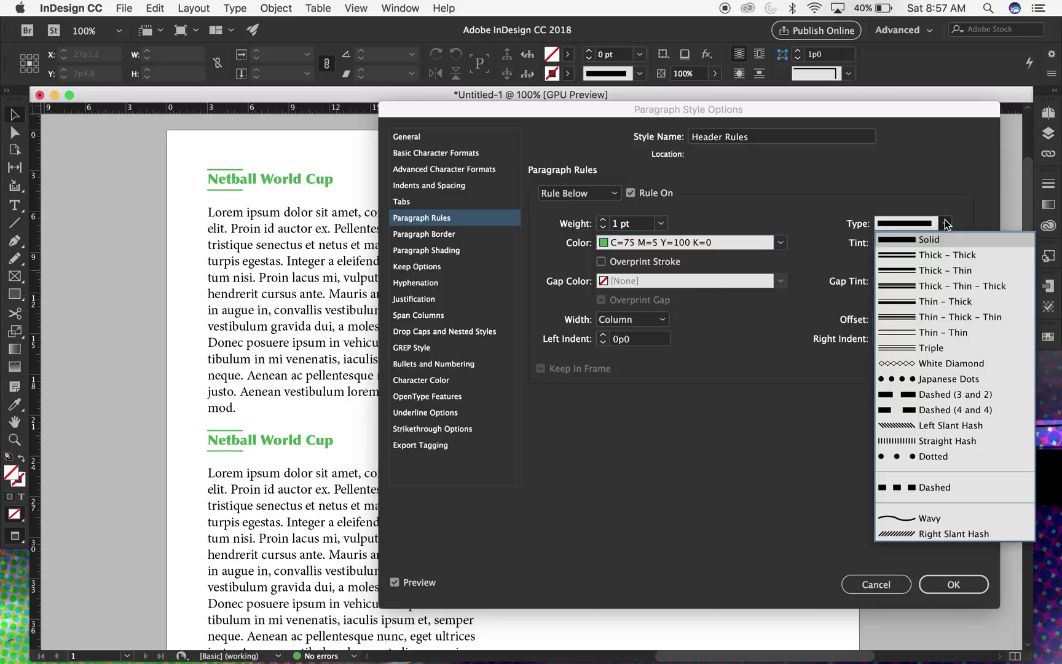
left_click(915, 519)
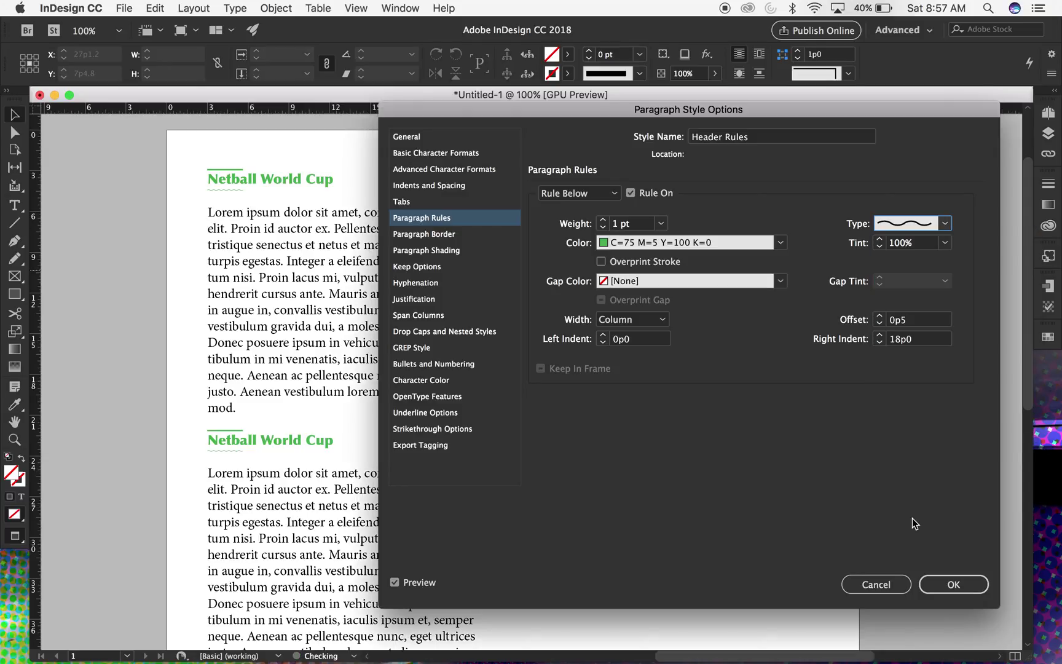
left_click(947, 222)
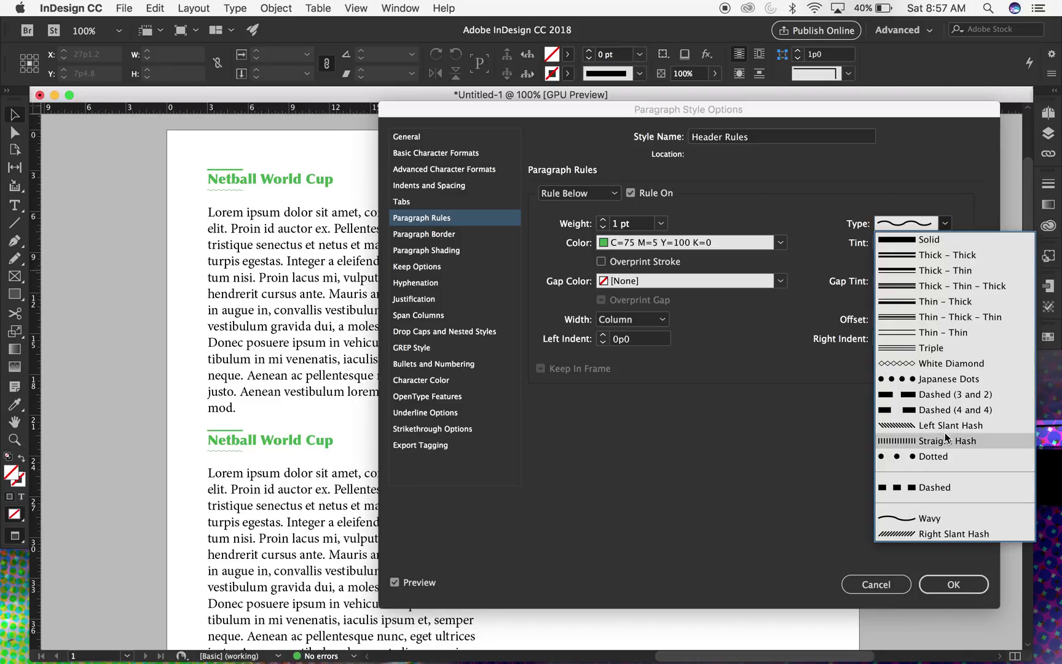
left_click(924, 487)
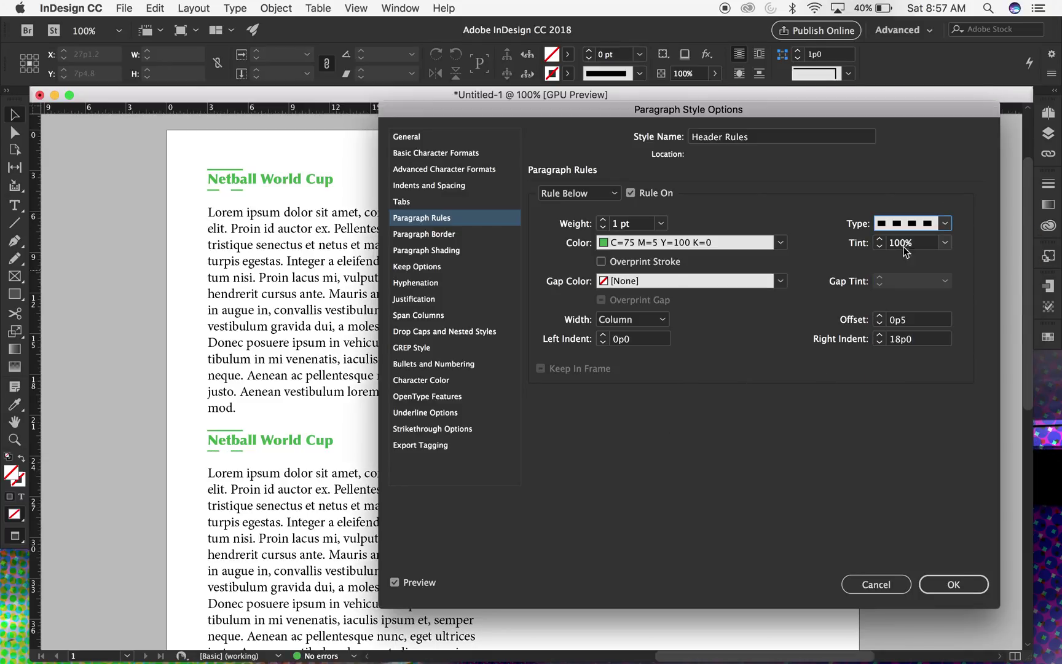
left_click(945, 222)
left_click(925, 236)
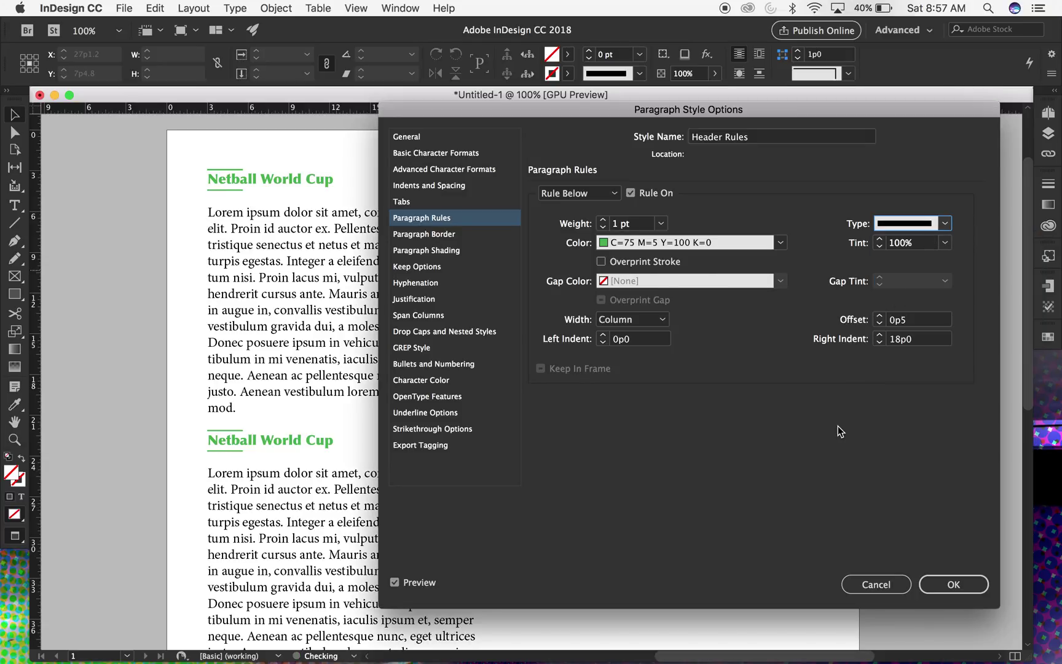